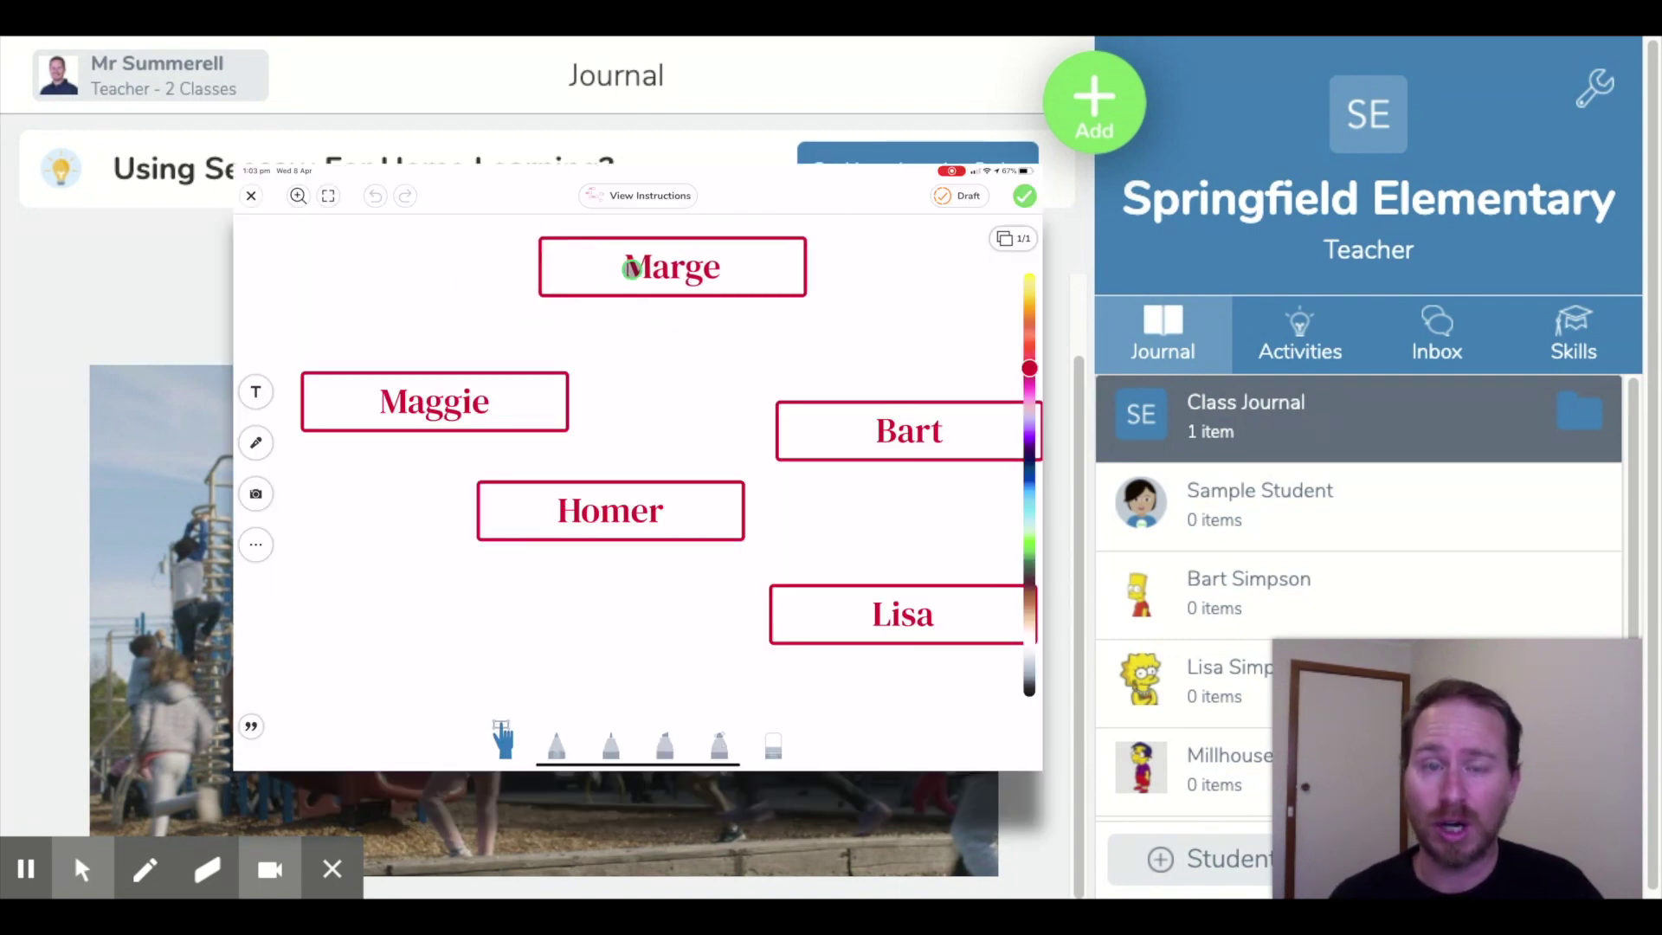
Rearrange the preview so Bart's name box sits at the top with Marge's box below it
drag(511, 292, 559, 346)
drag(909, 430, 639, 263)
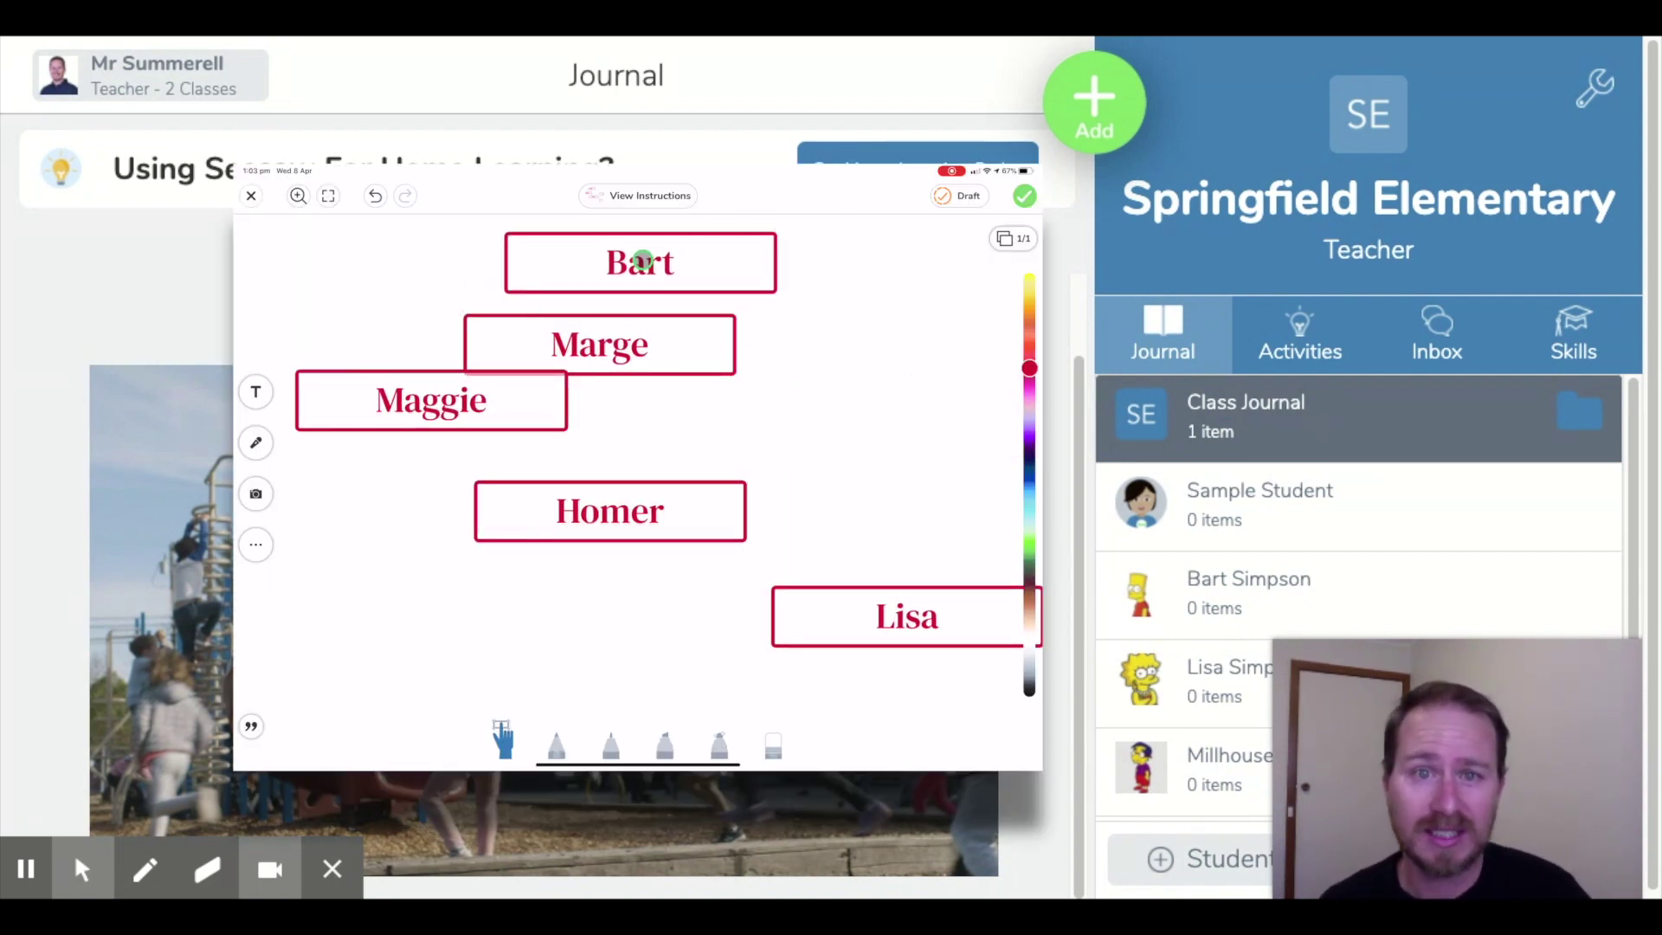
drag(641, 349, 787, 430)
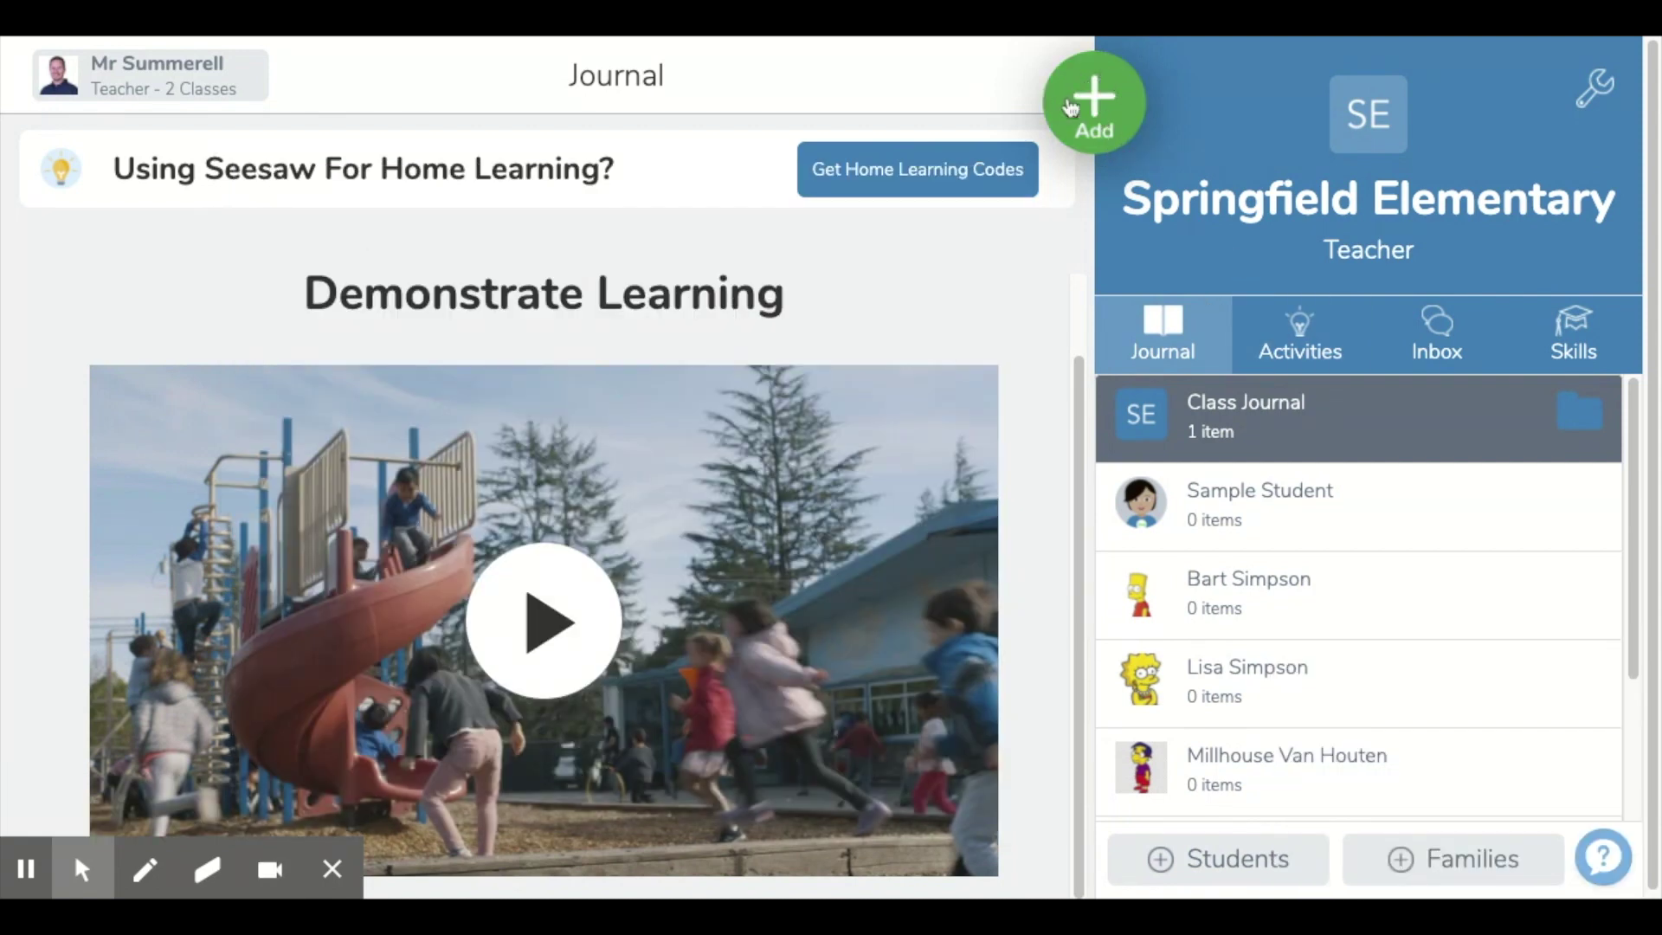
Start a brand-new class activity through Assign Activity and Create New Activity
click(1096, 109)
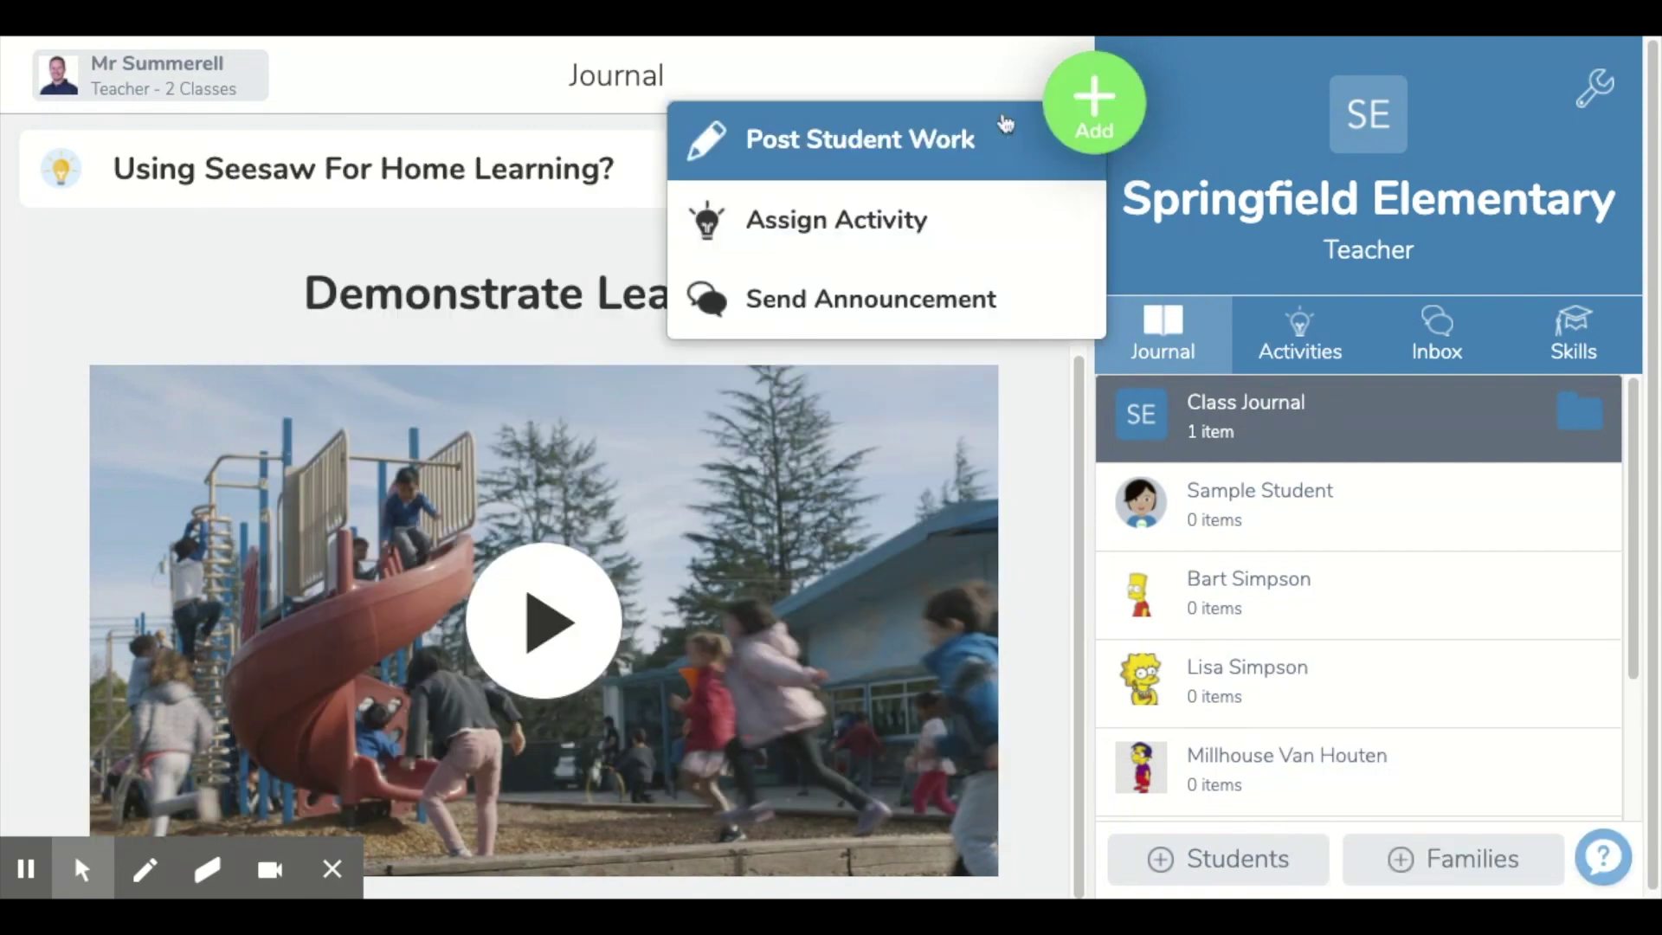
click(887, 227)
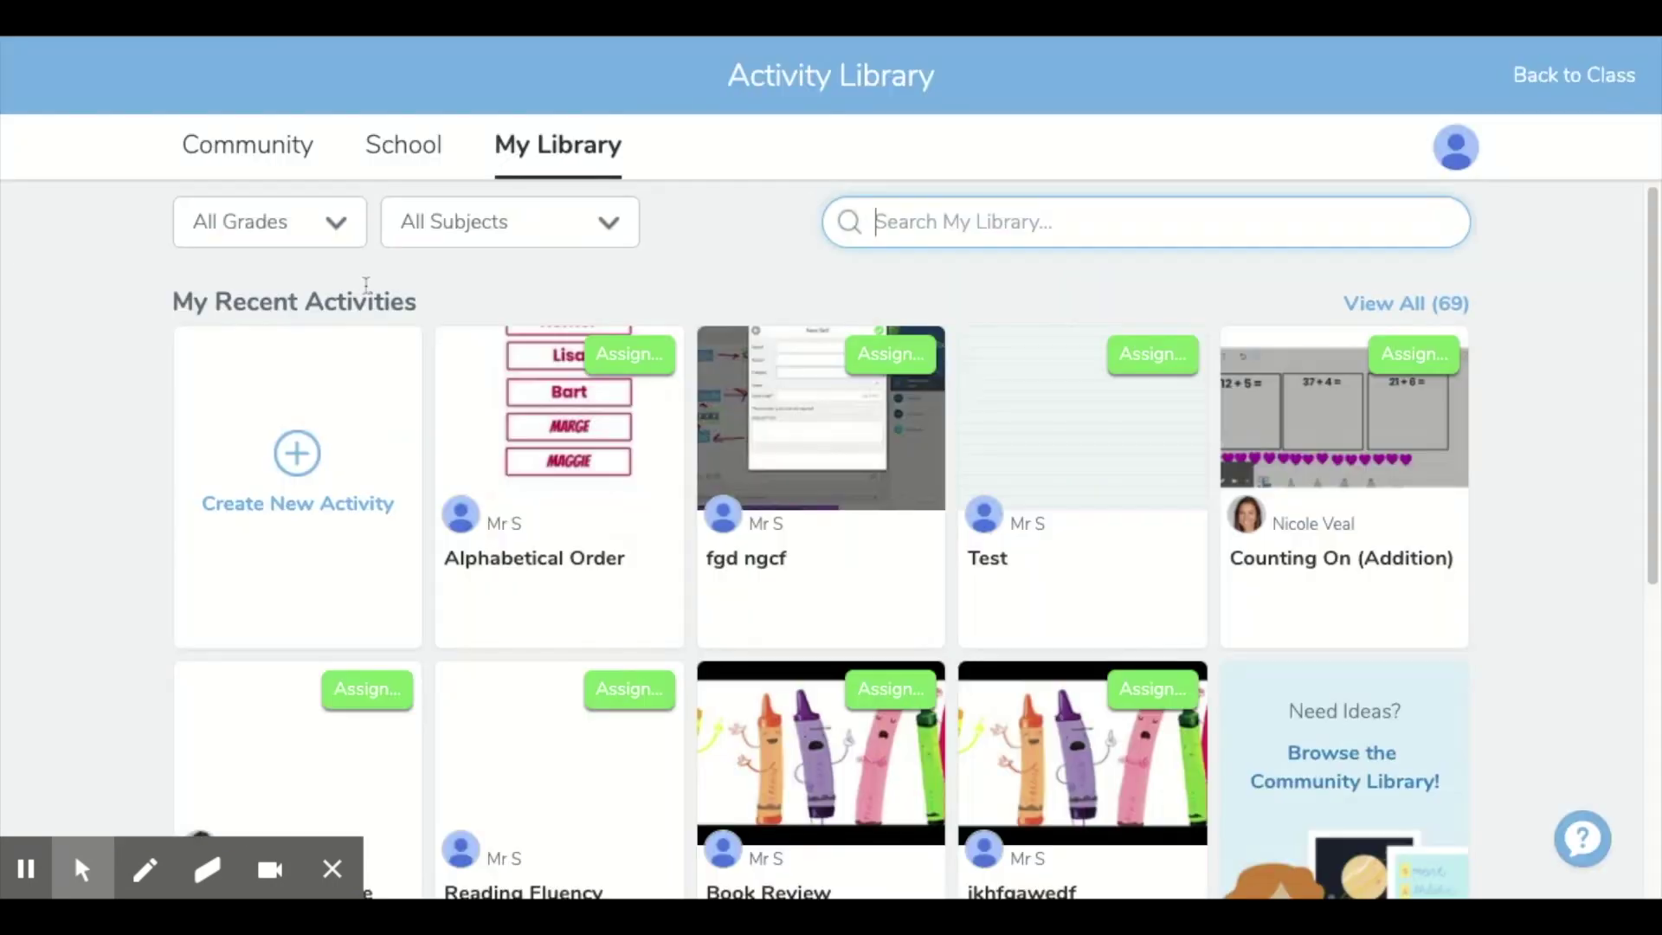
click(294, 451)
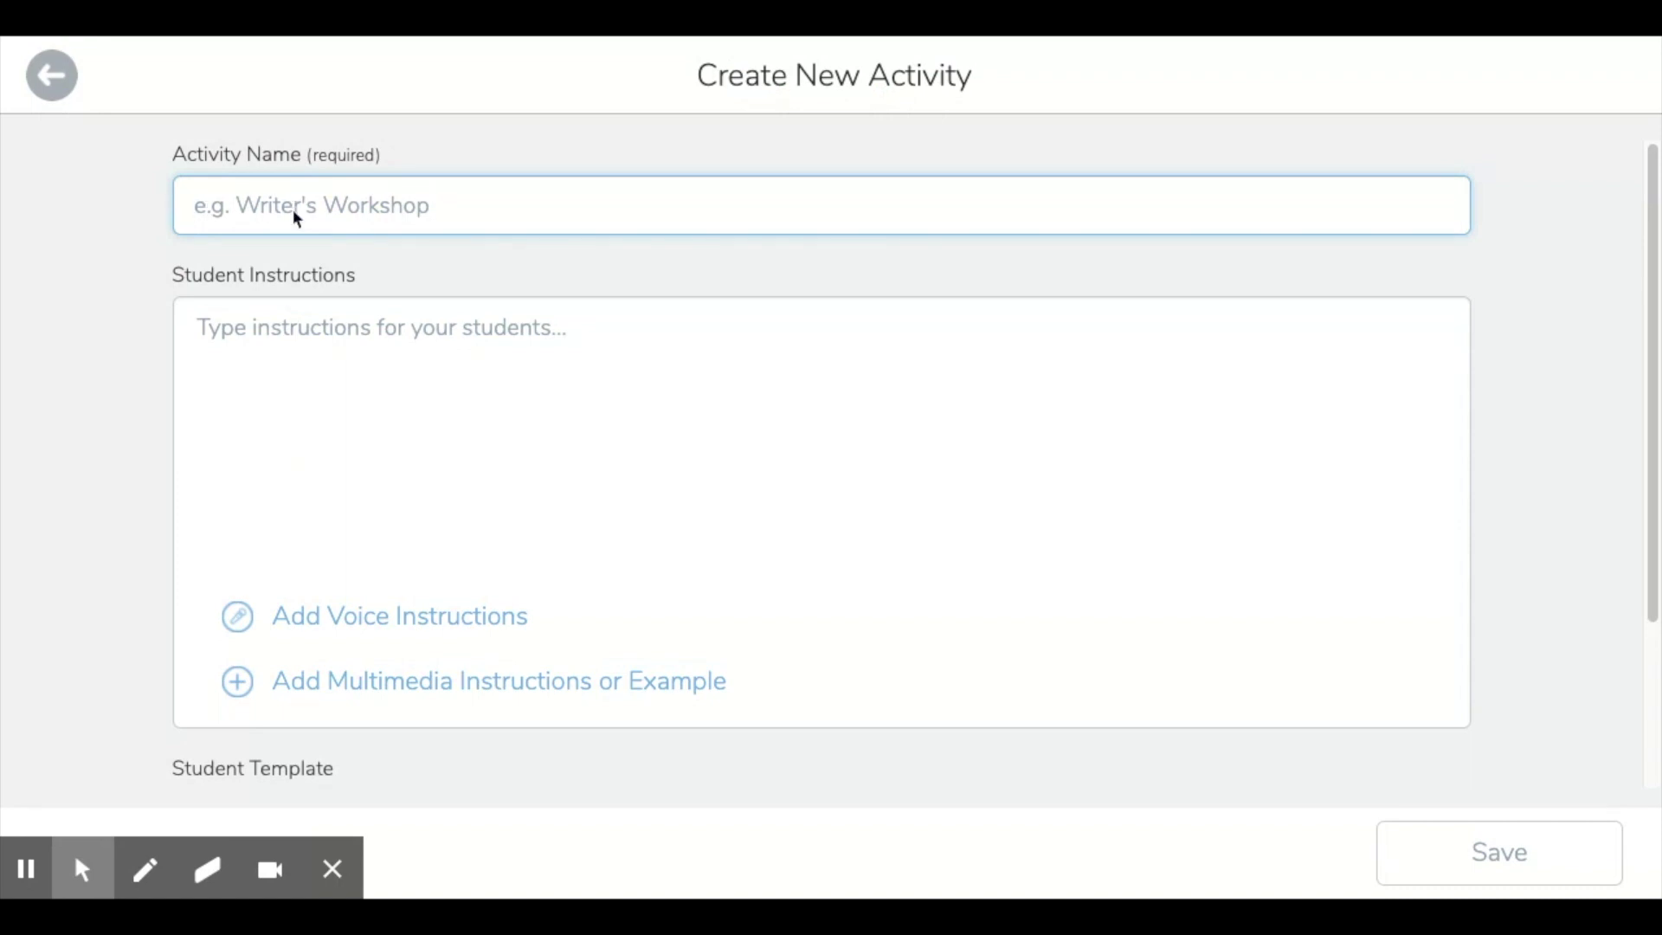
Name the activity 'Alphabetical Order' with instructions 'Move the objects around and put them in the right alphabetical order'
text(Al)
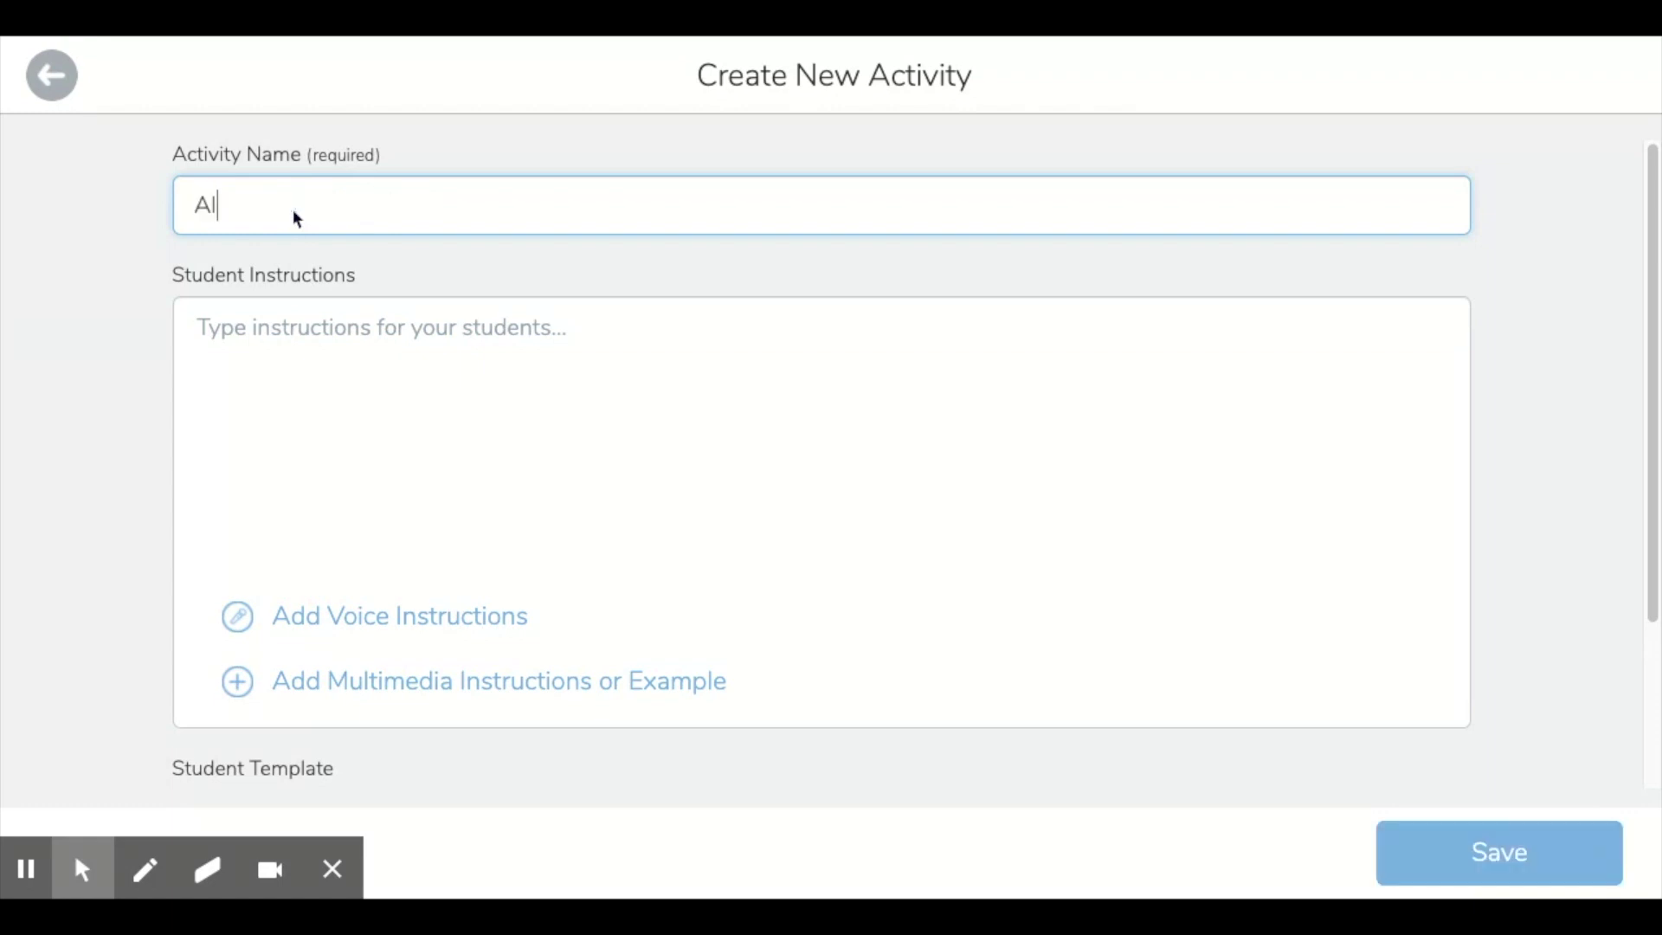
text(phabetical Order)
key(Tab)
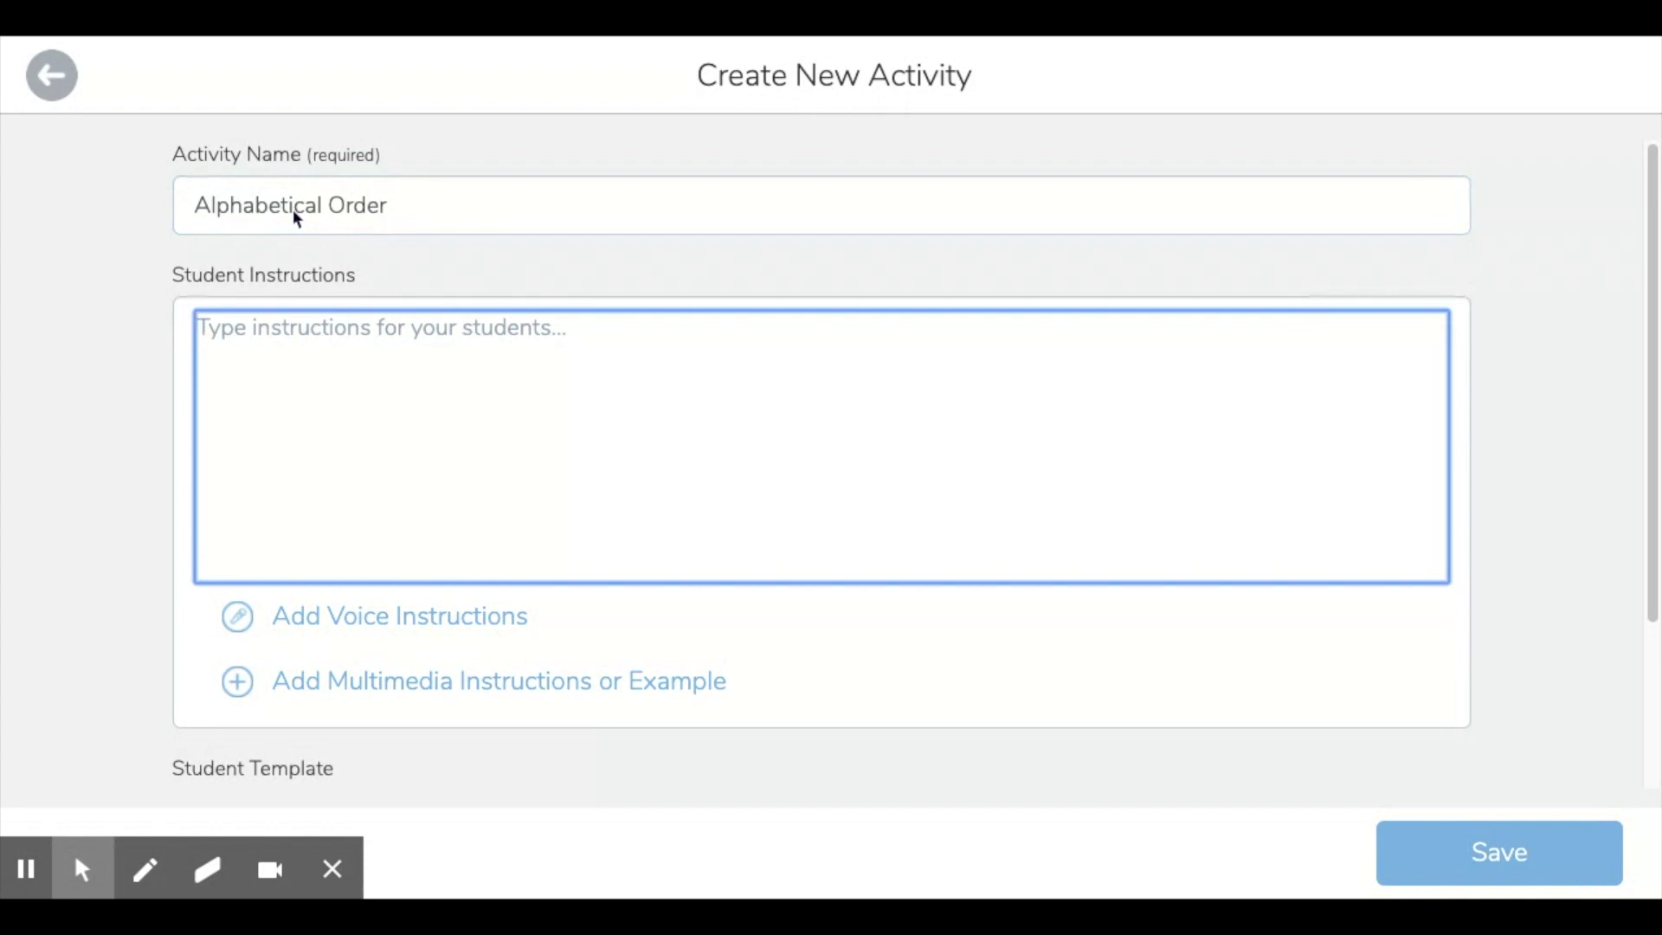
text(Move )
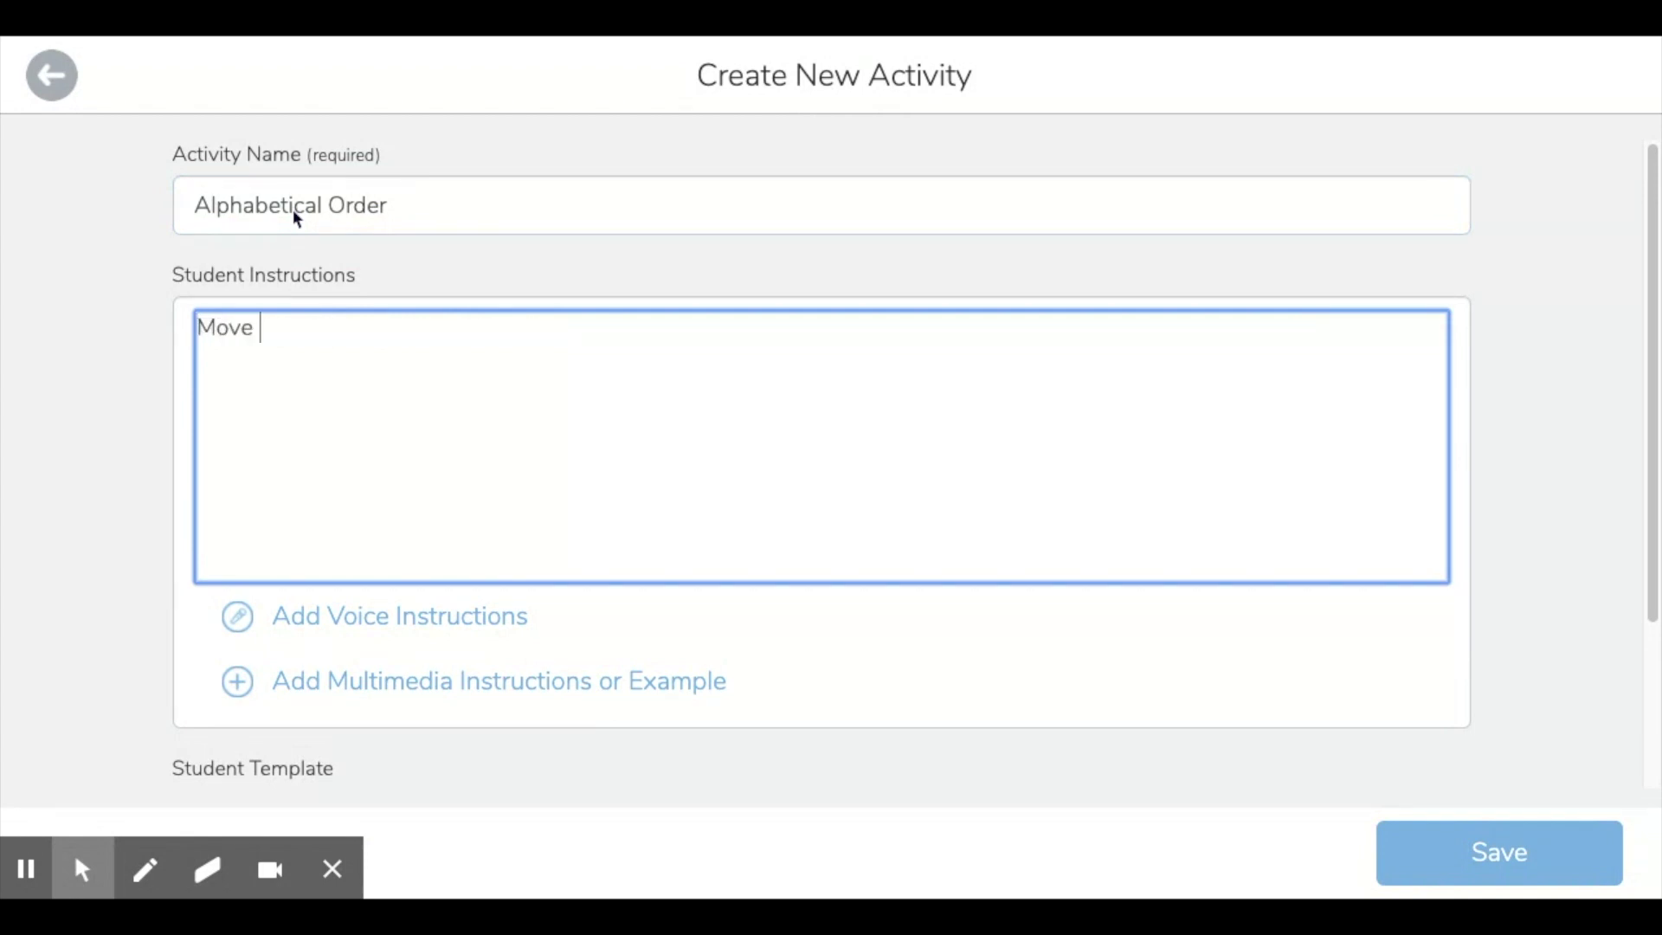
text(the objects around )
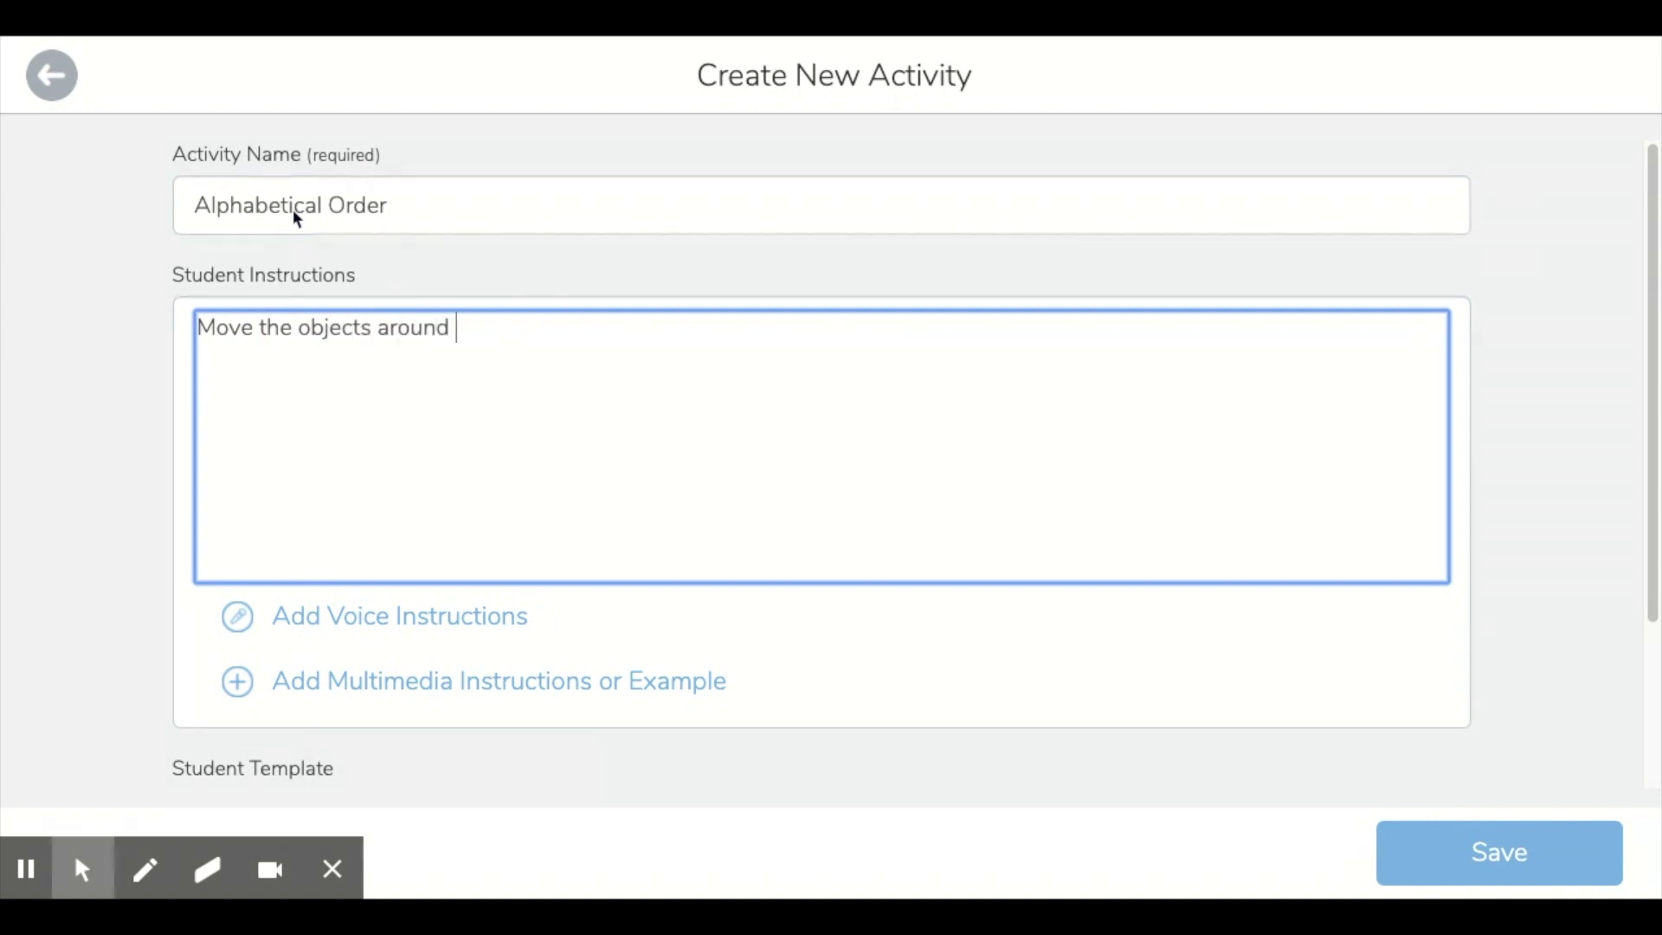
text(and put them in )
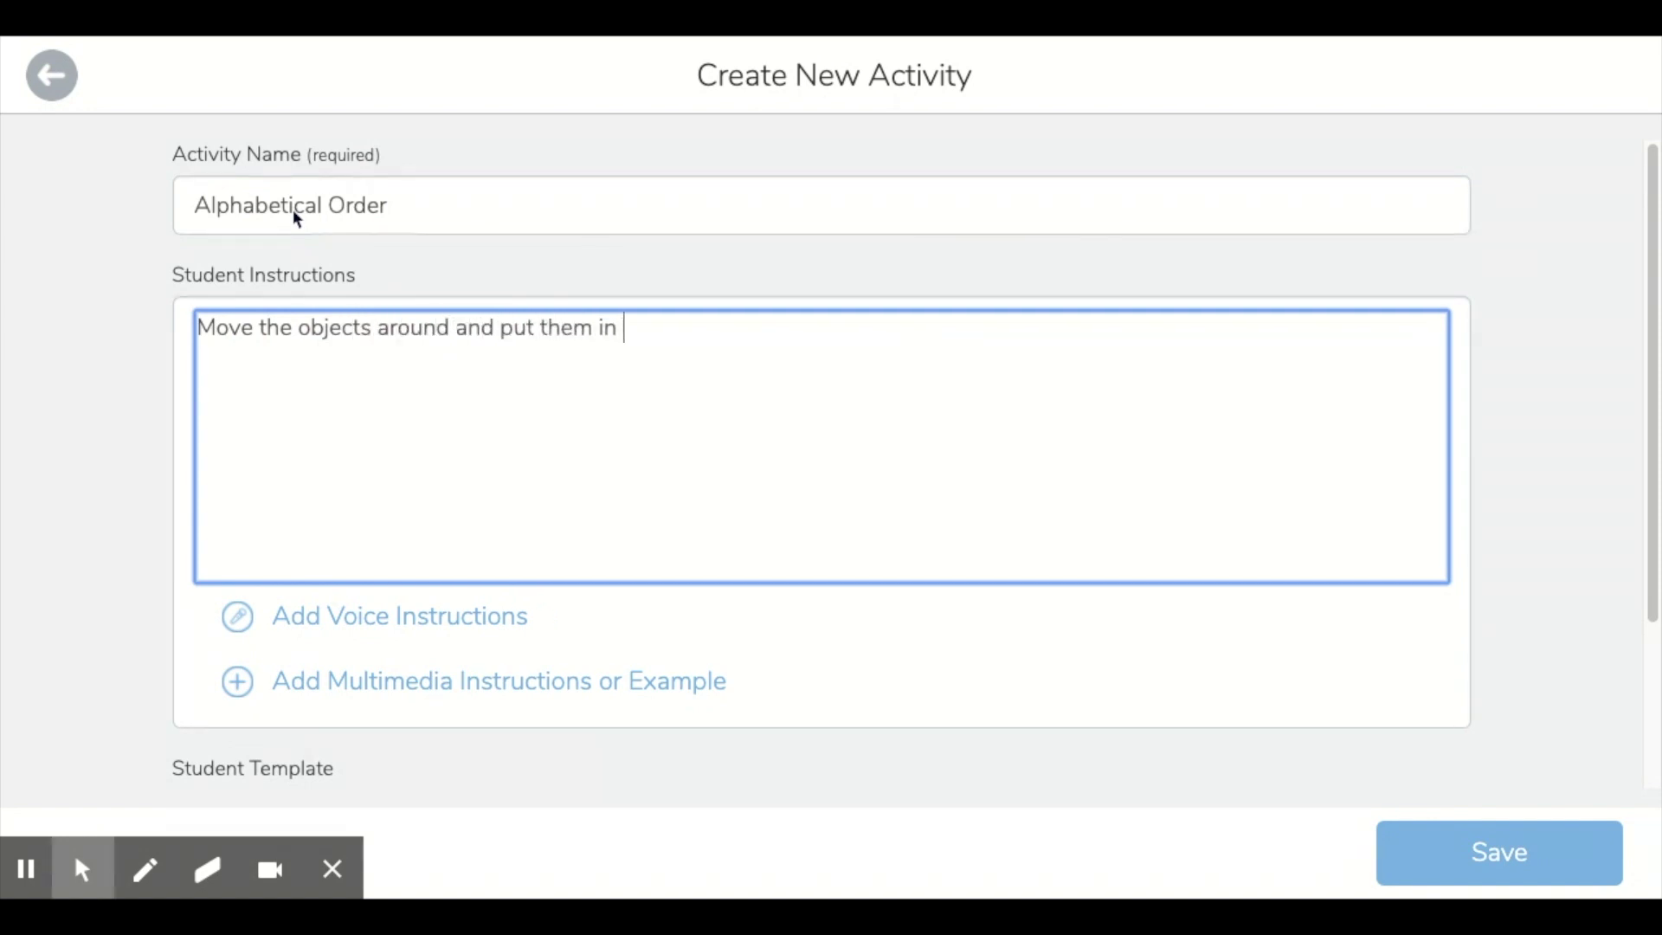
text(the right alphabetical org)
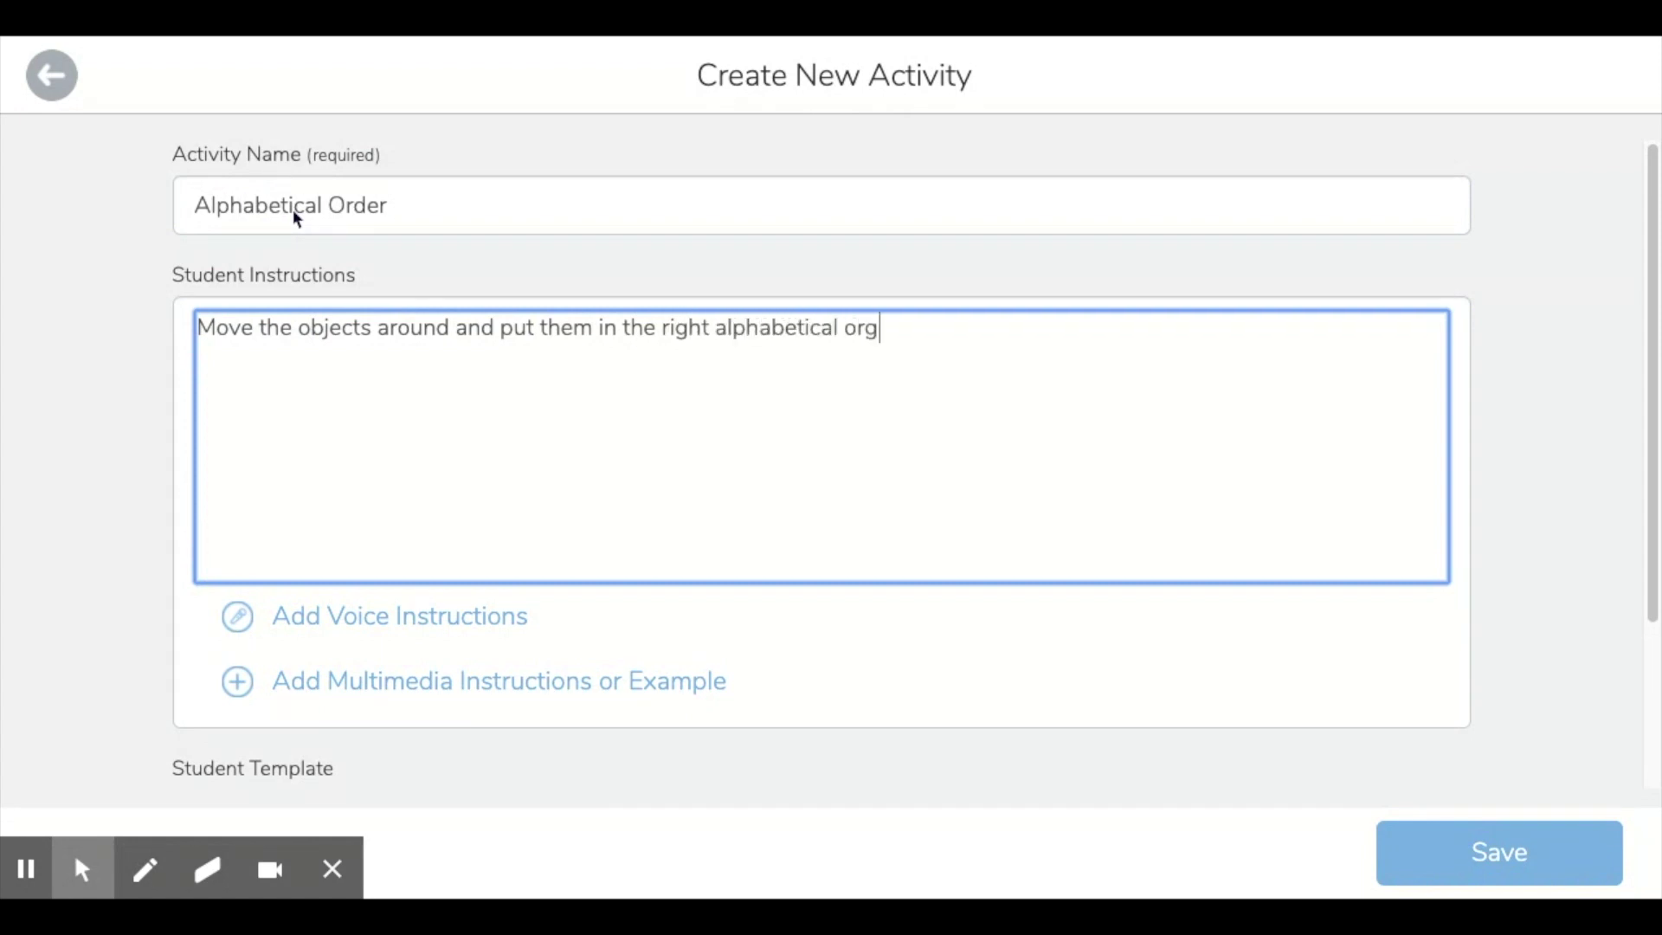
key(BackSpace)
text(der)
Append a 'Remember' reminder ending with the :check: icon, and insert :move: after 'Move'
text(. Remember to press the)
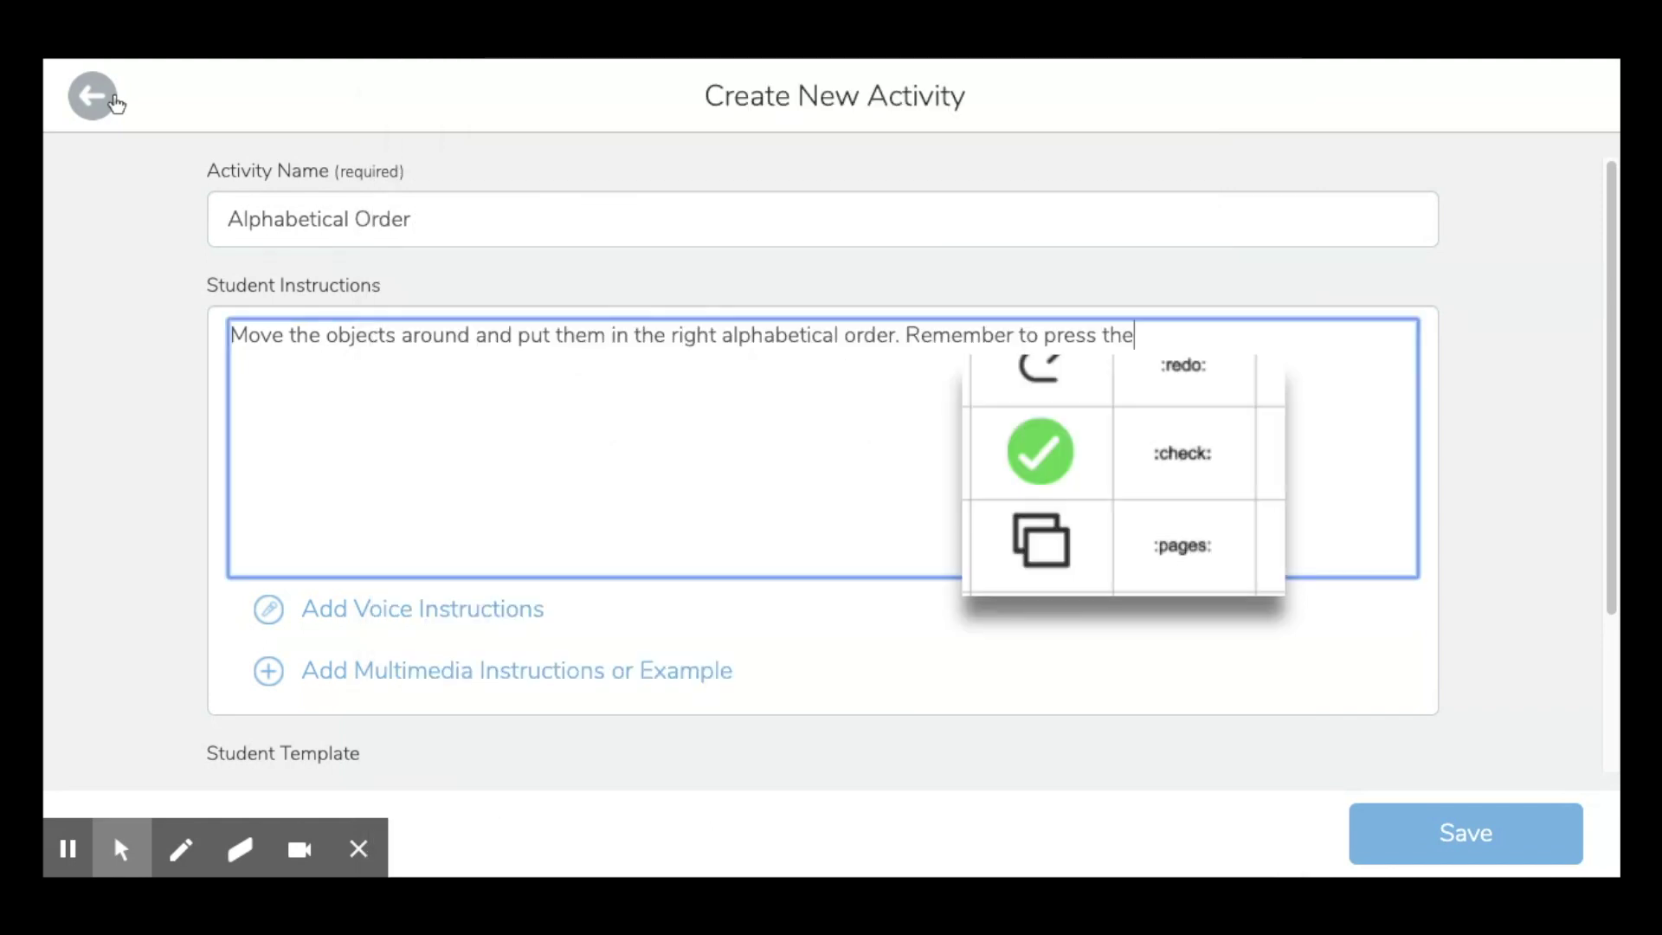
text(:check:)
click(601, 62)
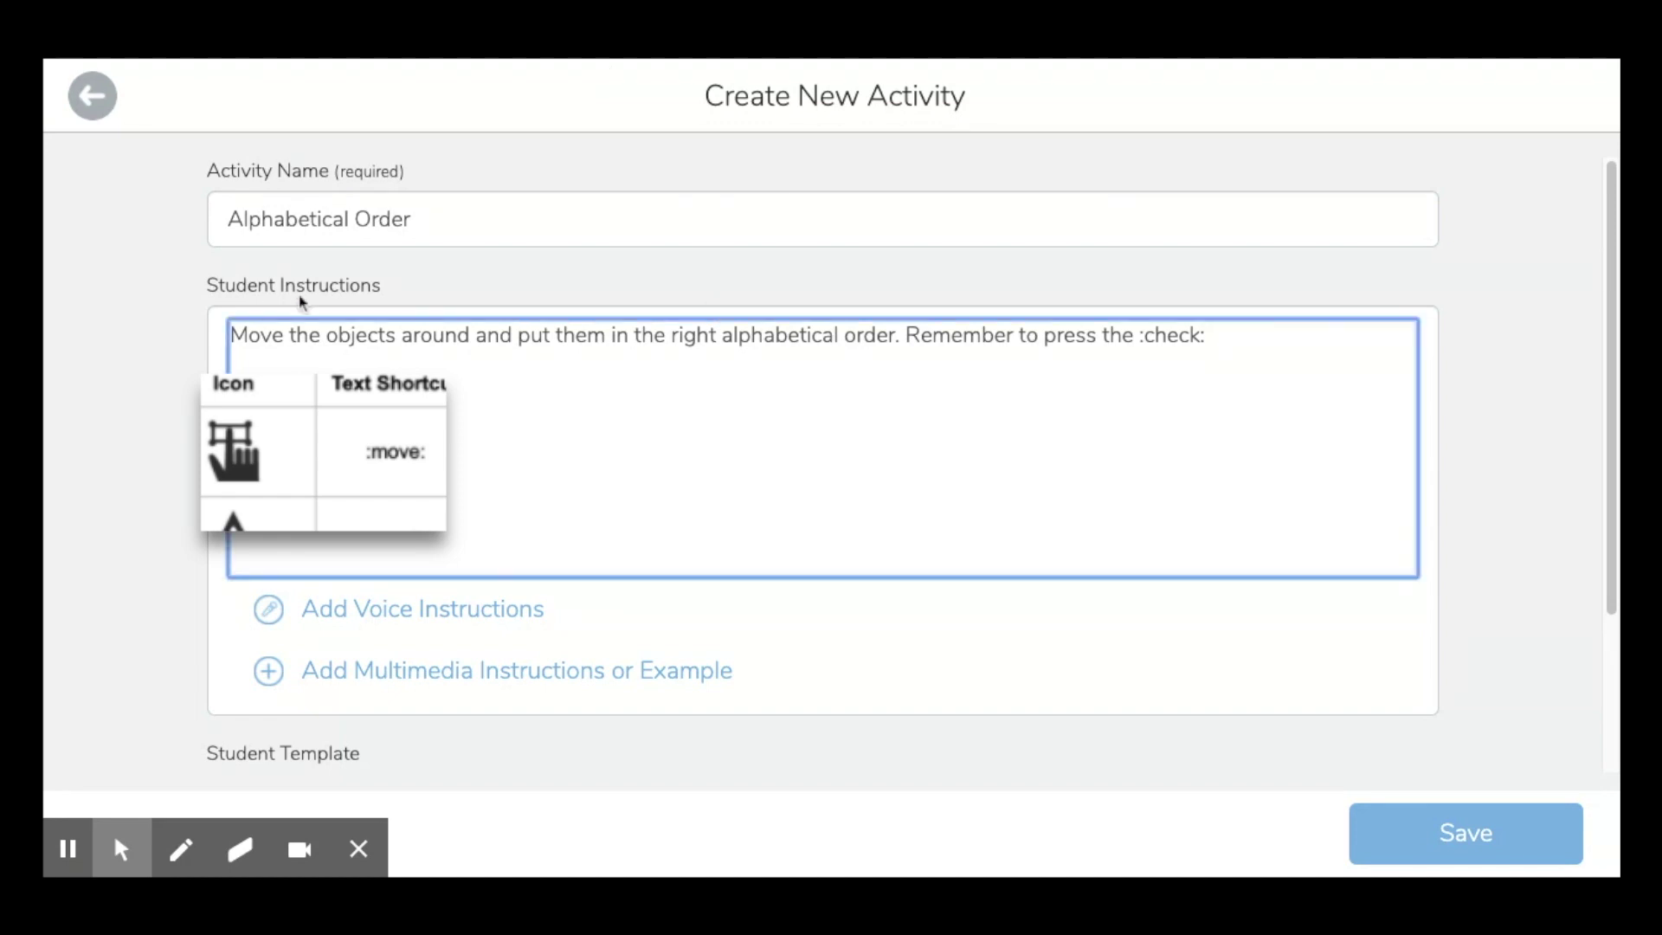
click(284, 335)
text(:move)
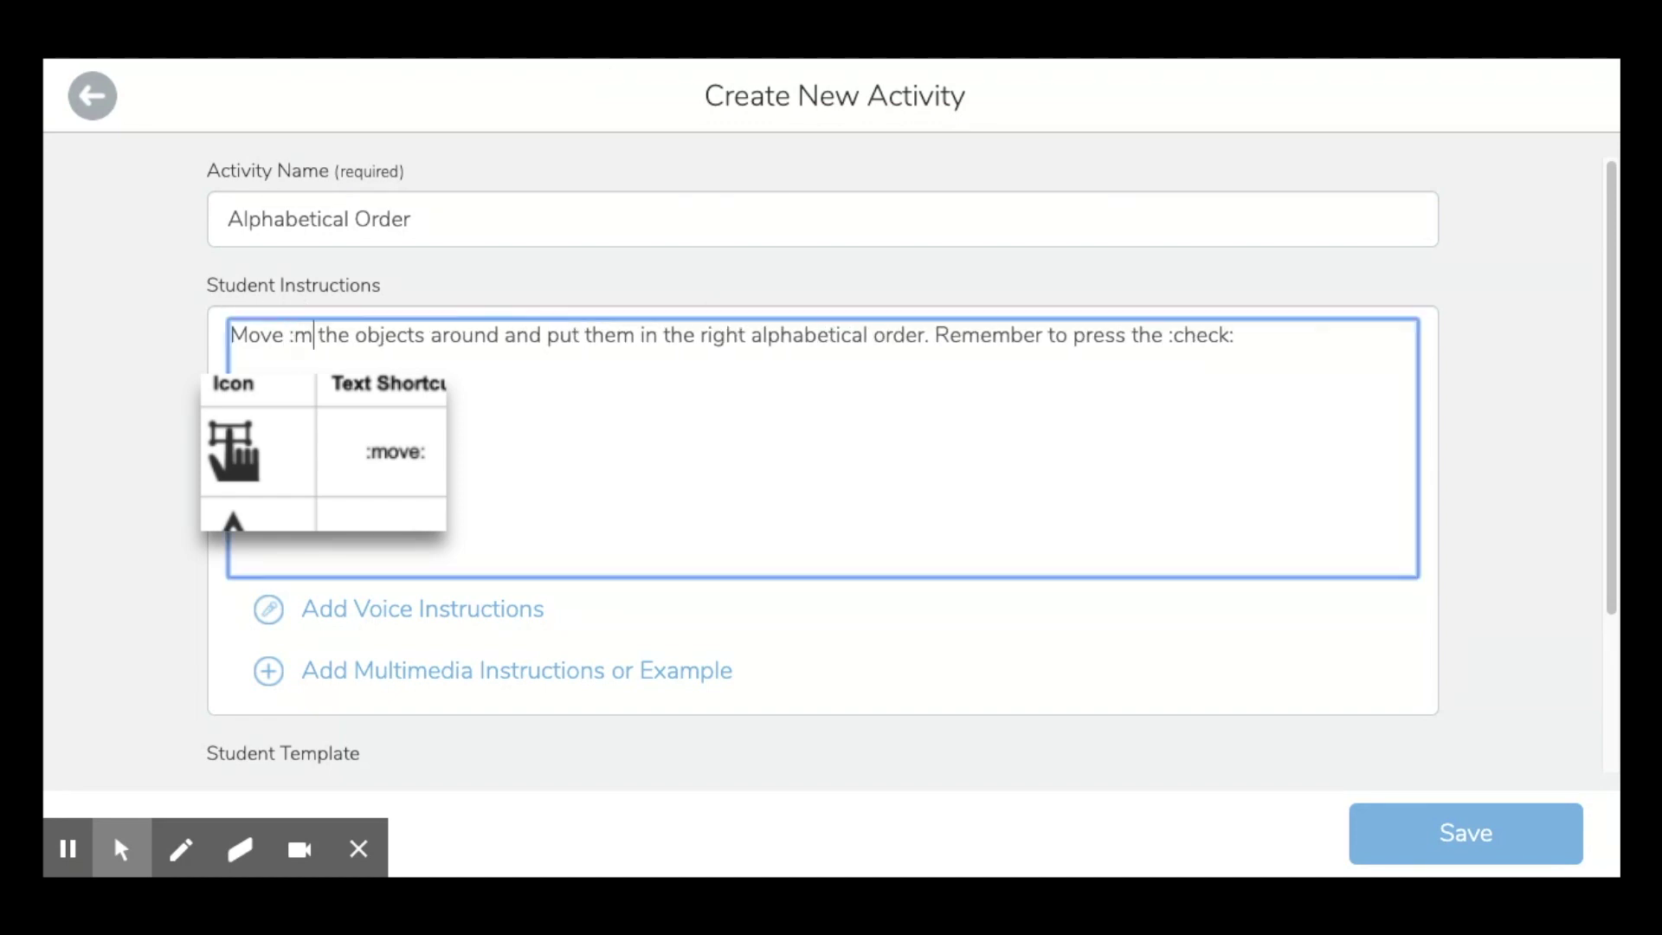
text(:)
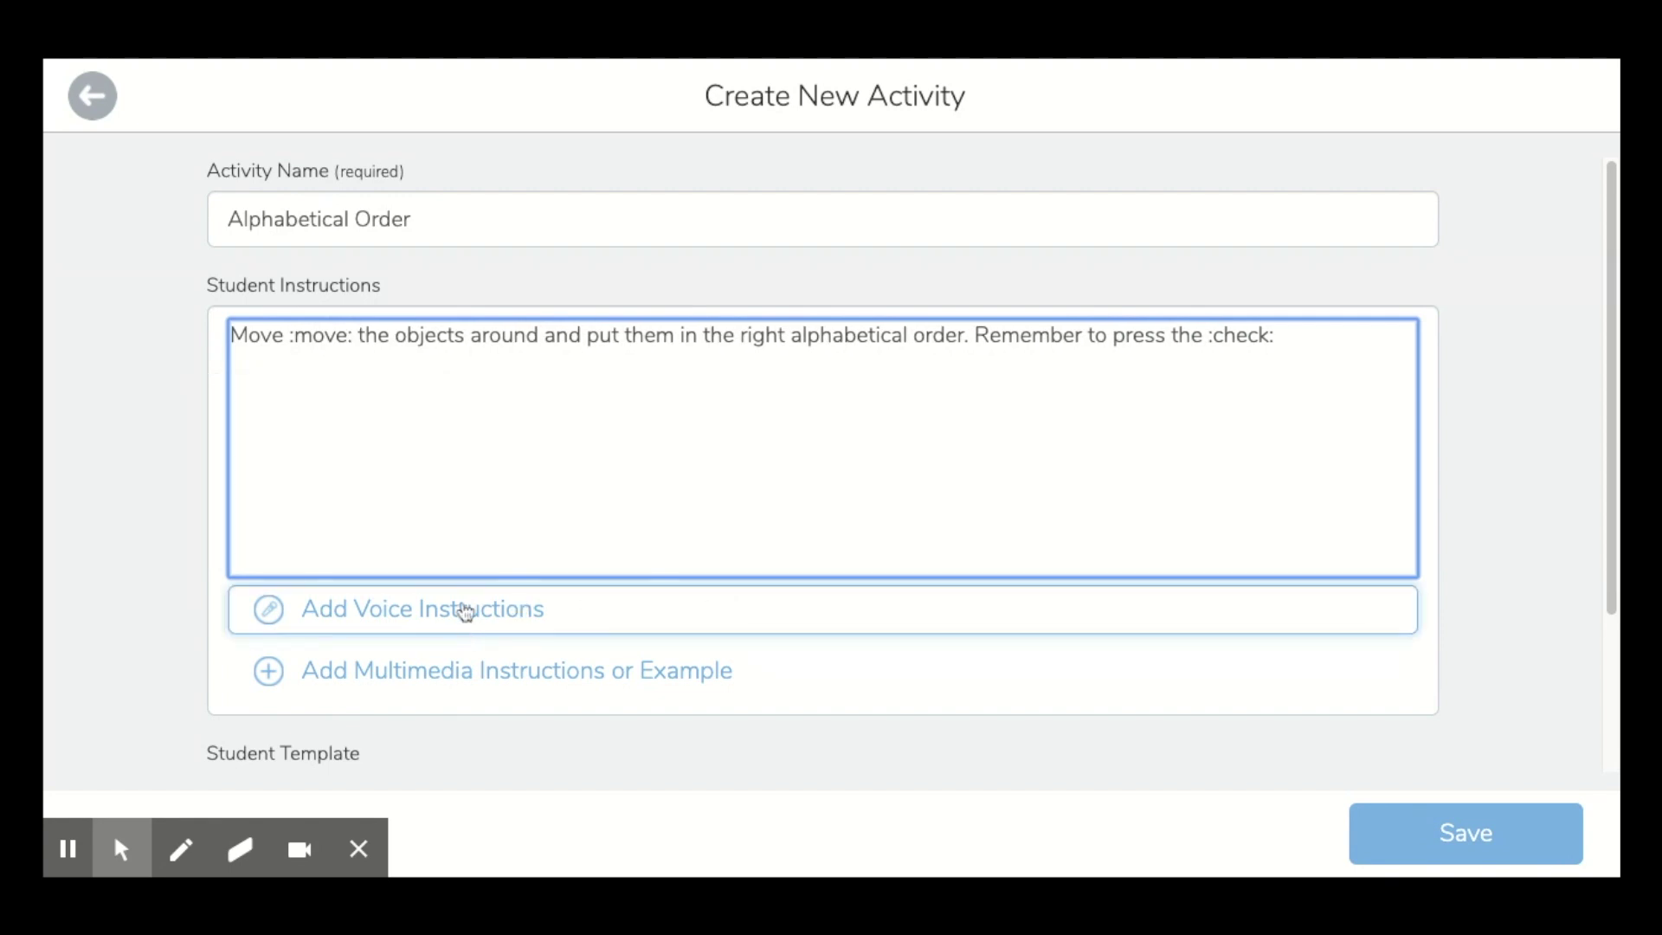
Add a blank Drawing as the student-response template and select the T text tool
scroll(773, 542, down, 3)
scroll(774, 543, up, 1)
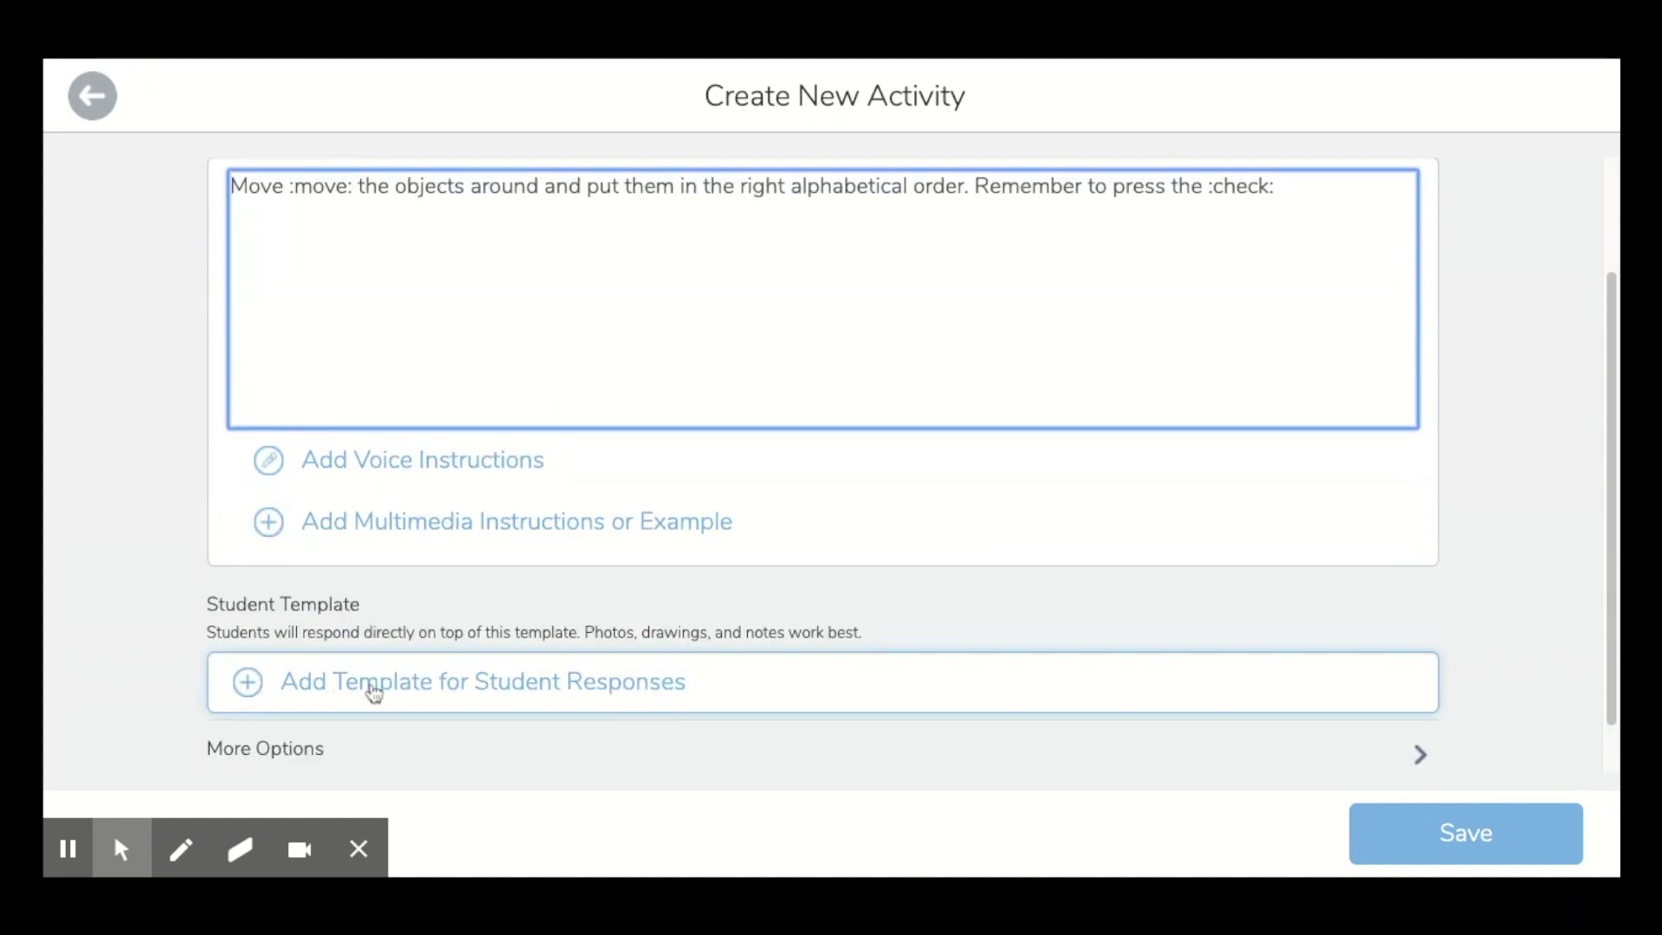
click(374, 691)
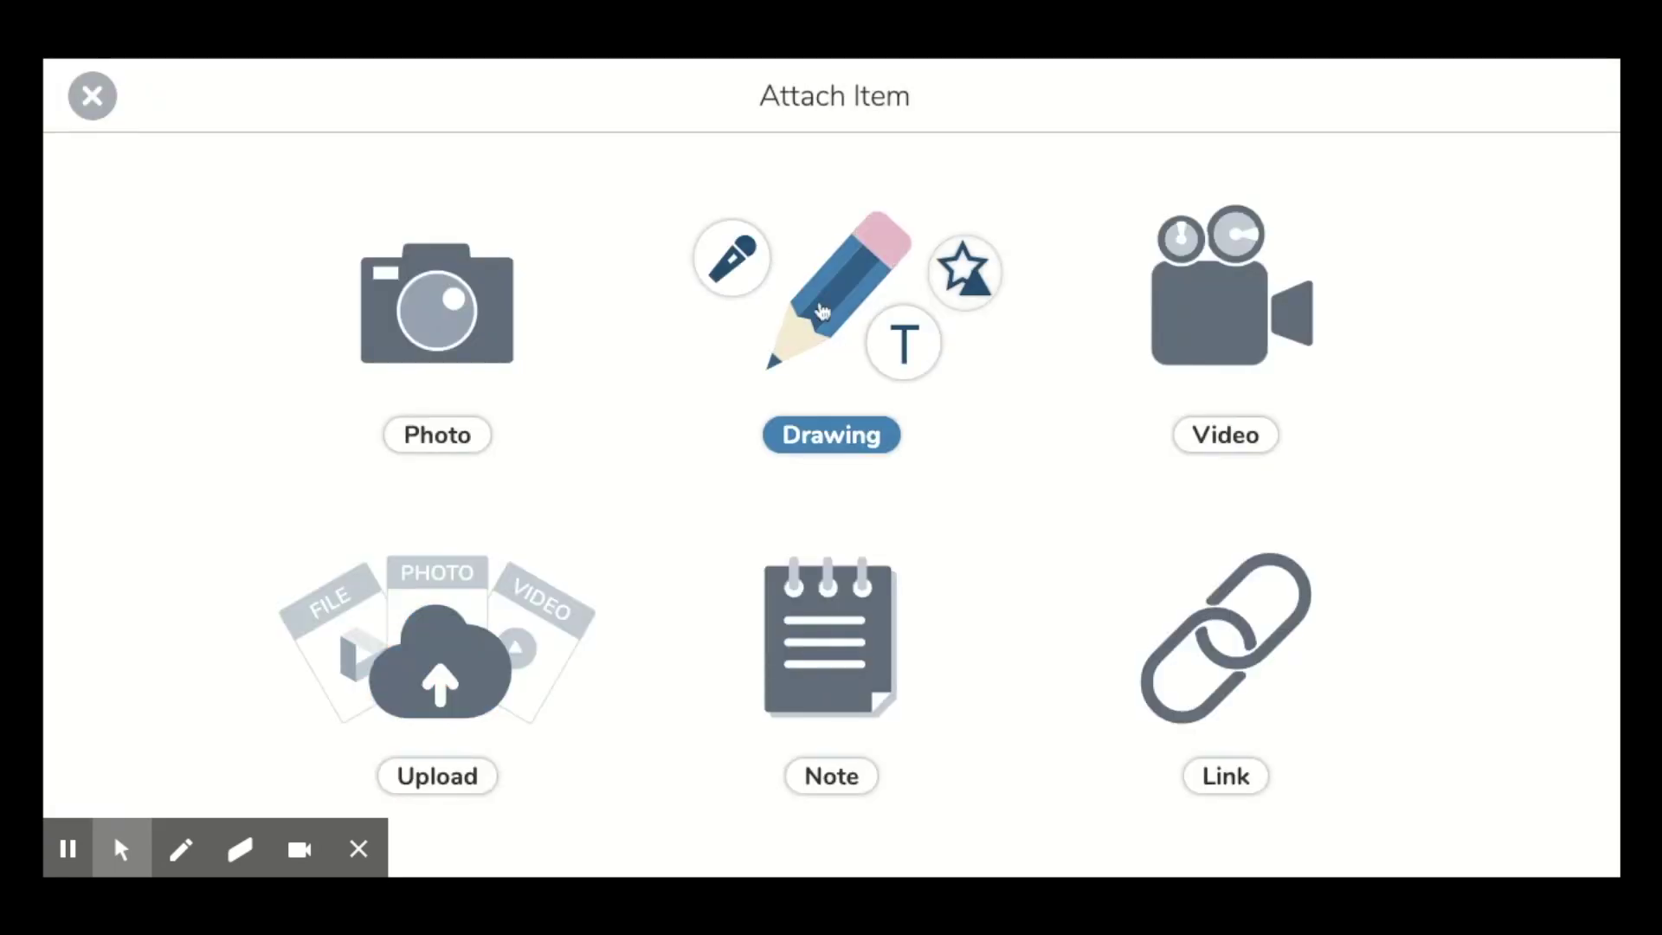
click(823, 312)
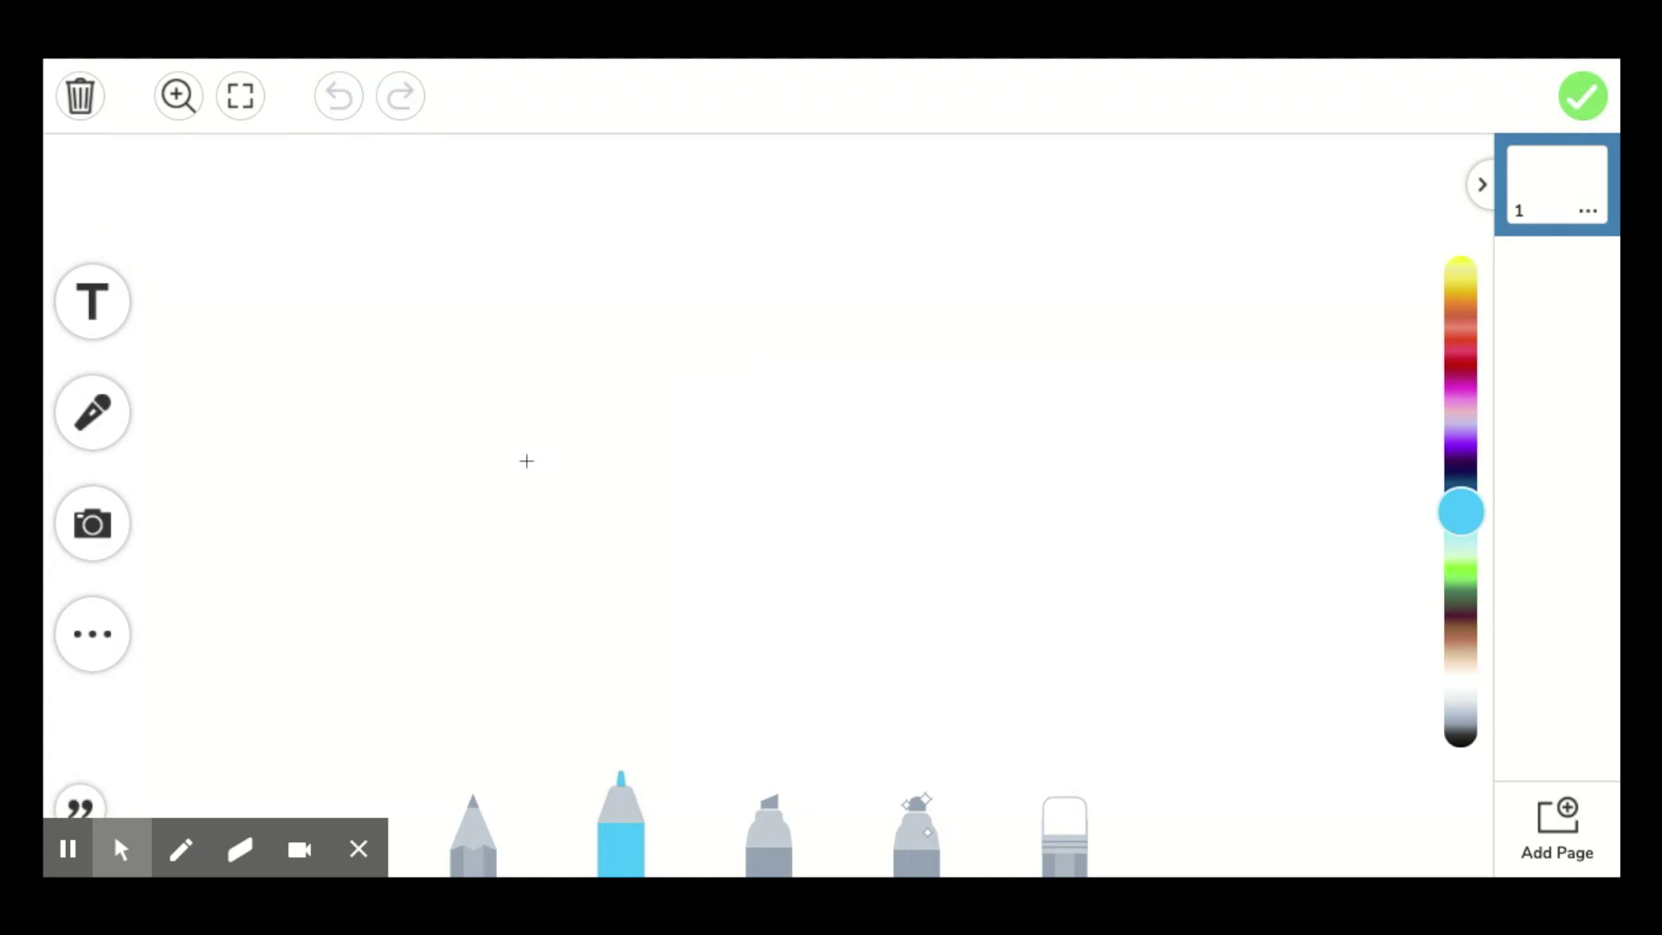
click(105, 651)
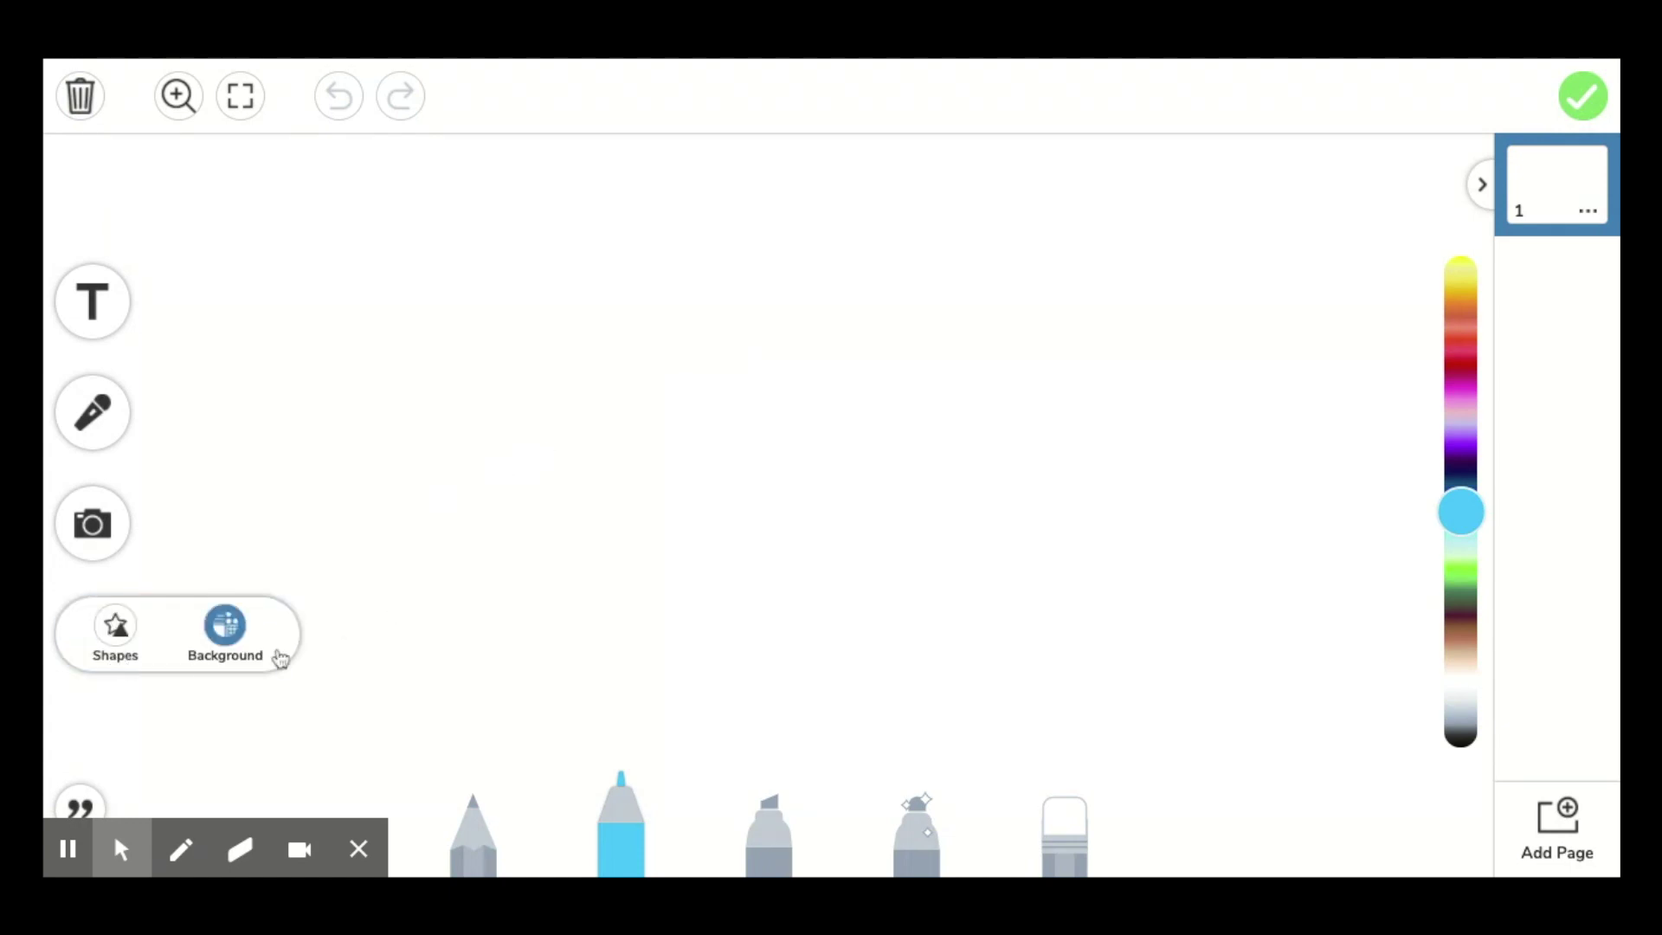
click(119, 303)
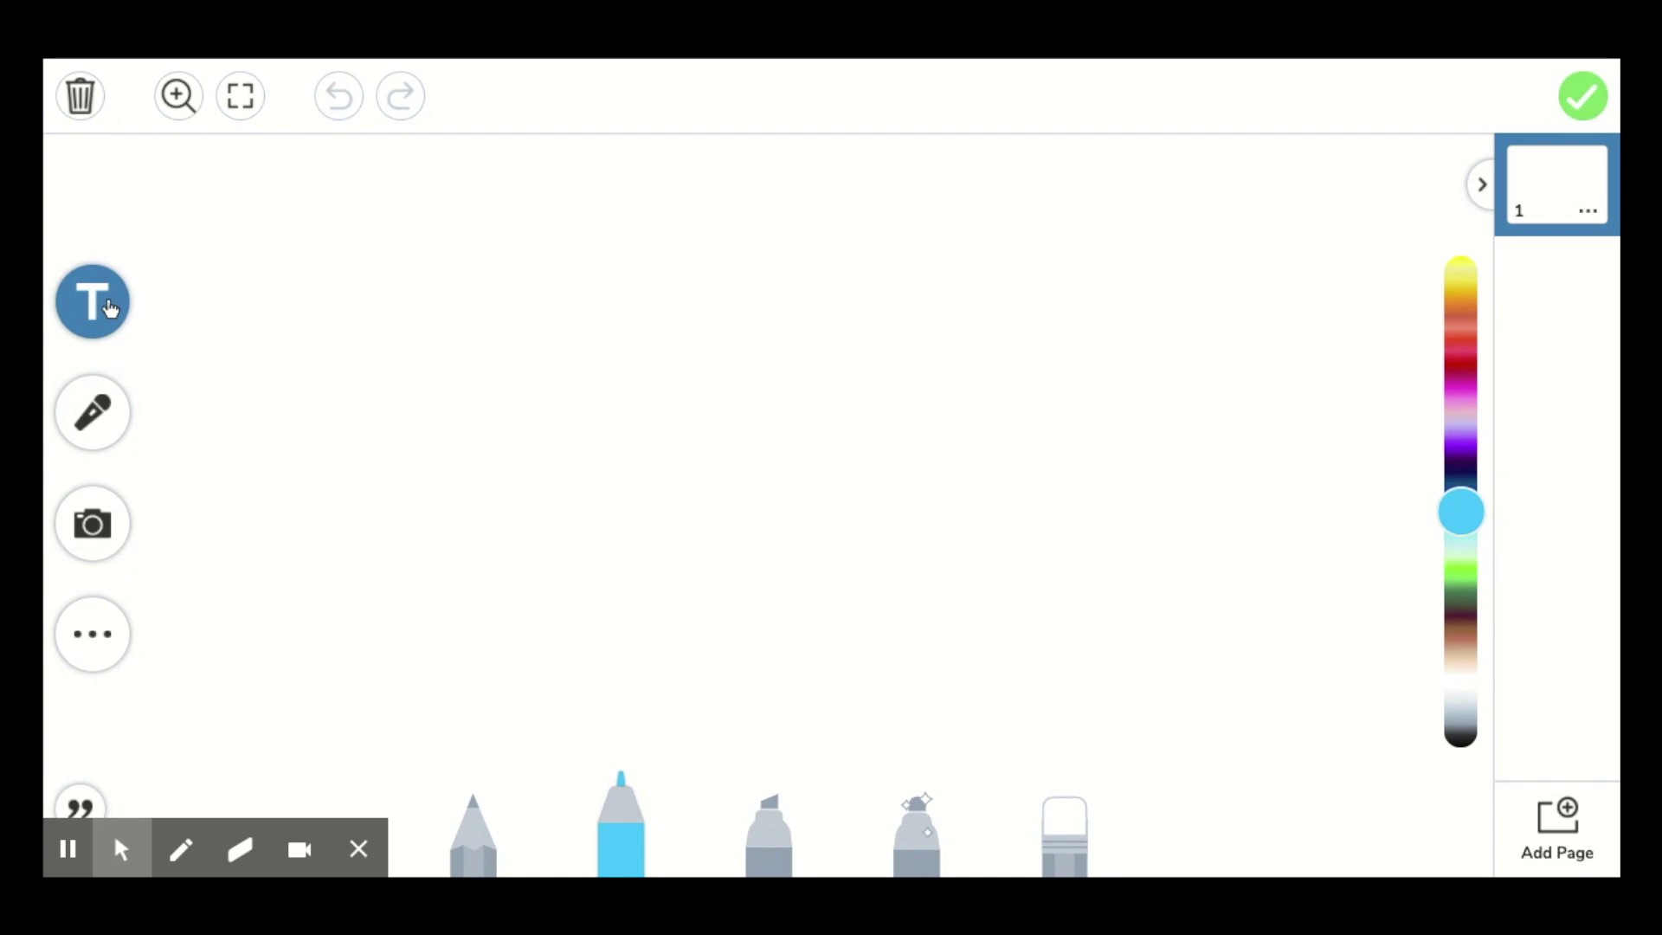
Add a centred 'Homer' text box in Newspaper font with crimson text and frame
click(125, 305)
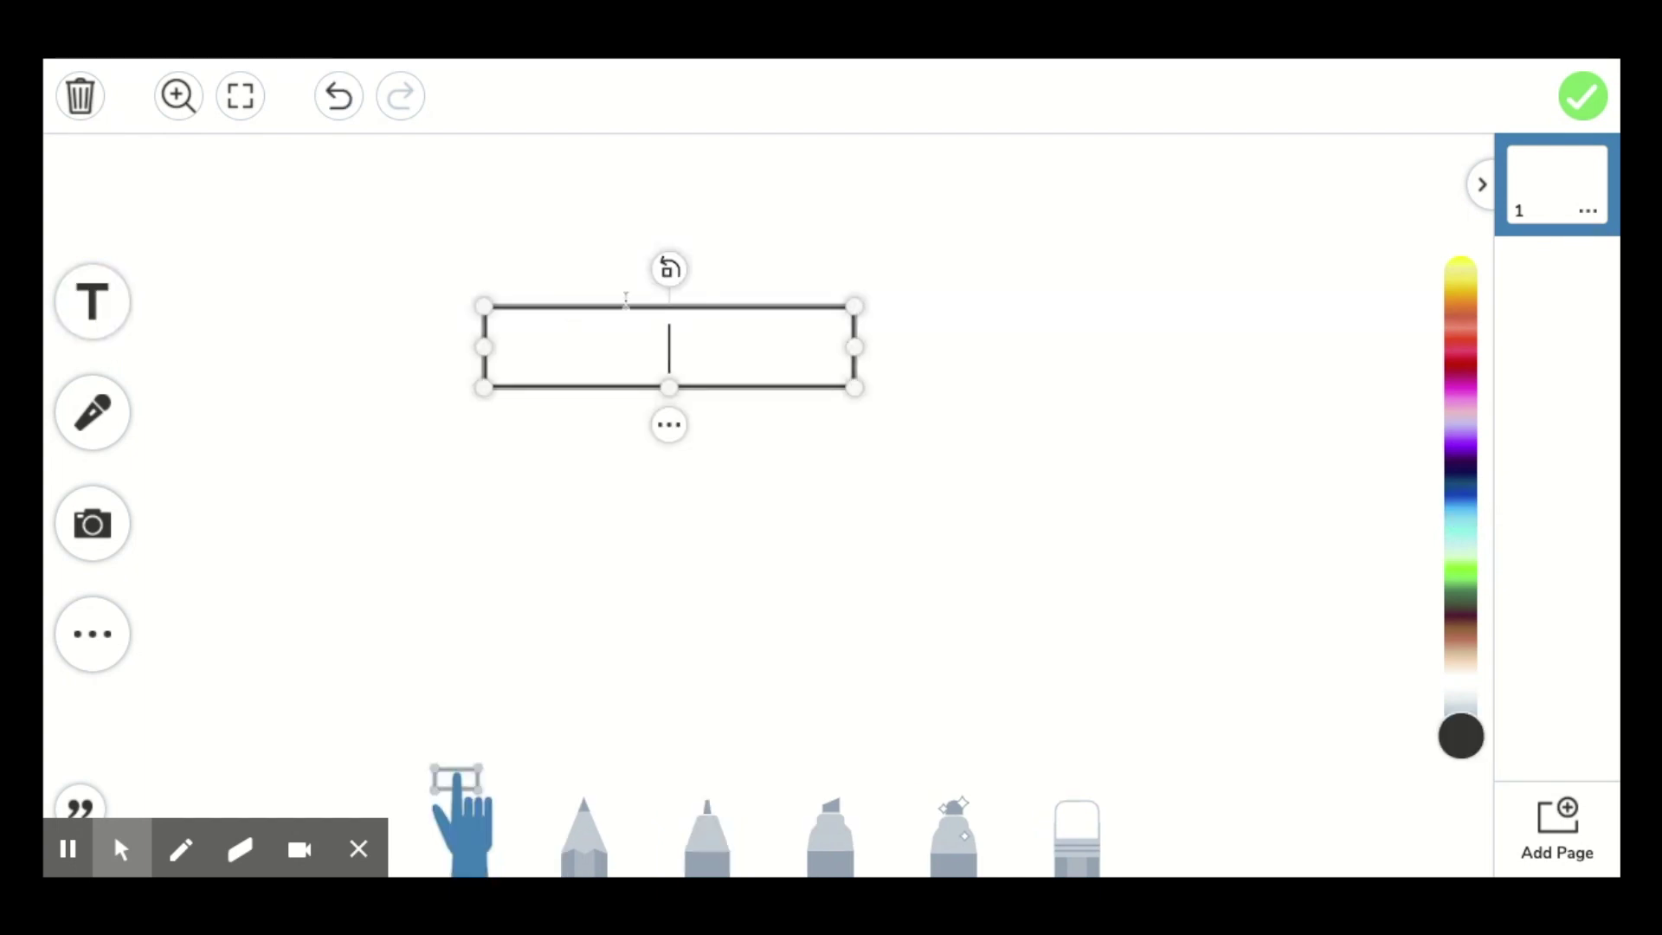
text(Homer)
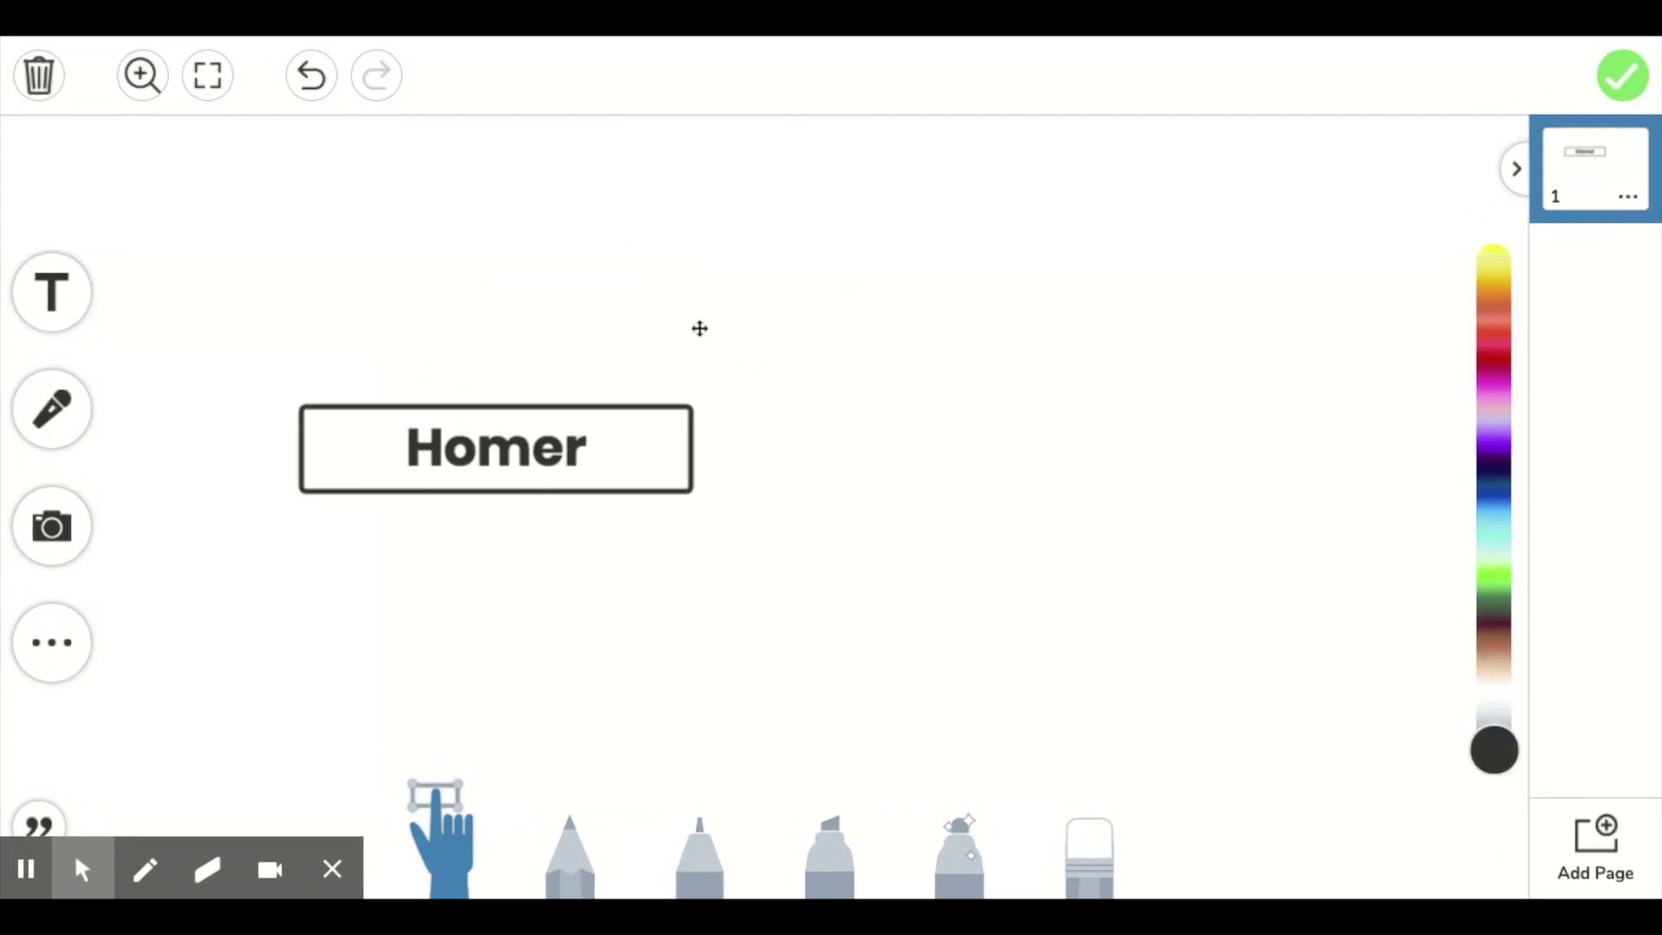
drag(494, 445, 724, 538)
click(726, 627)
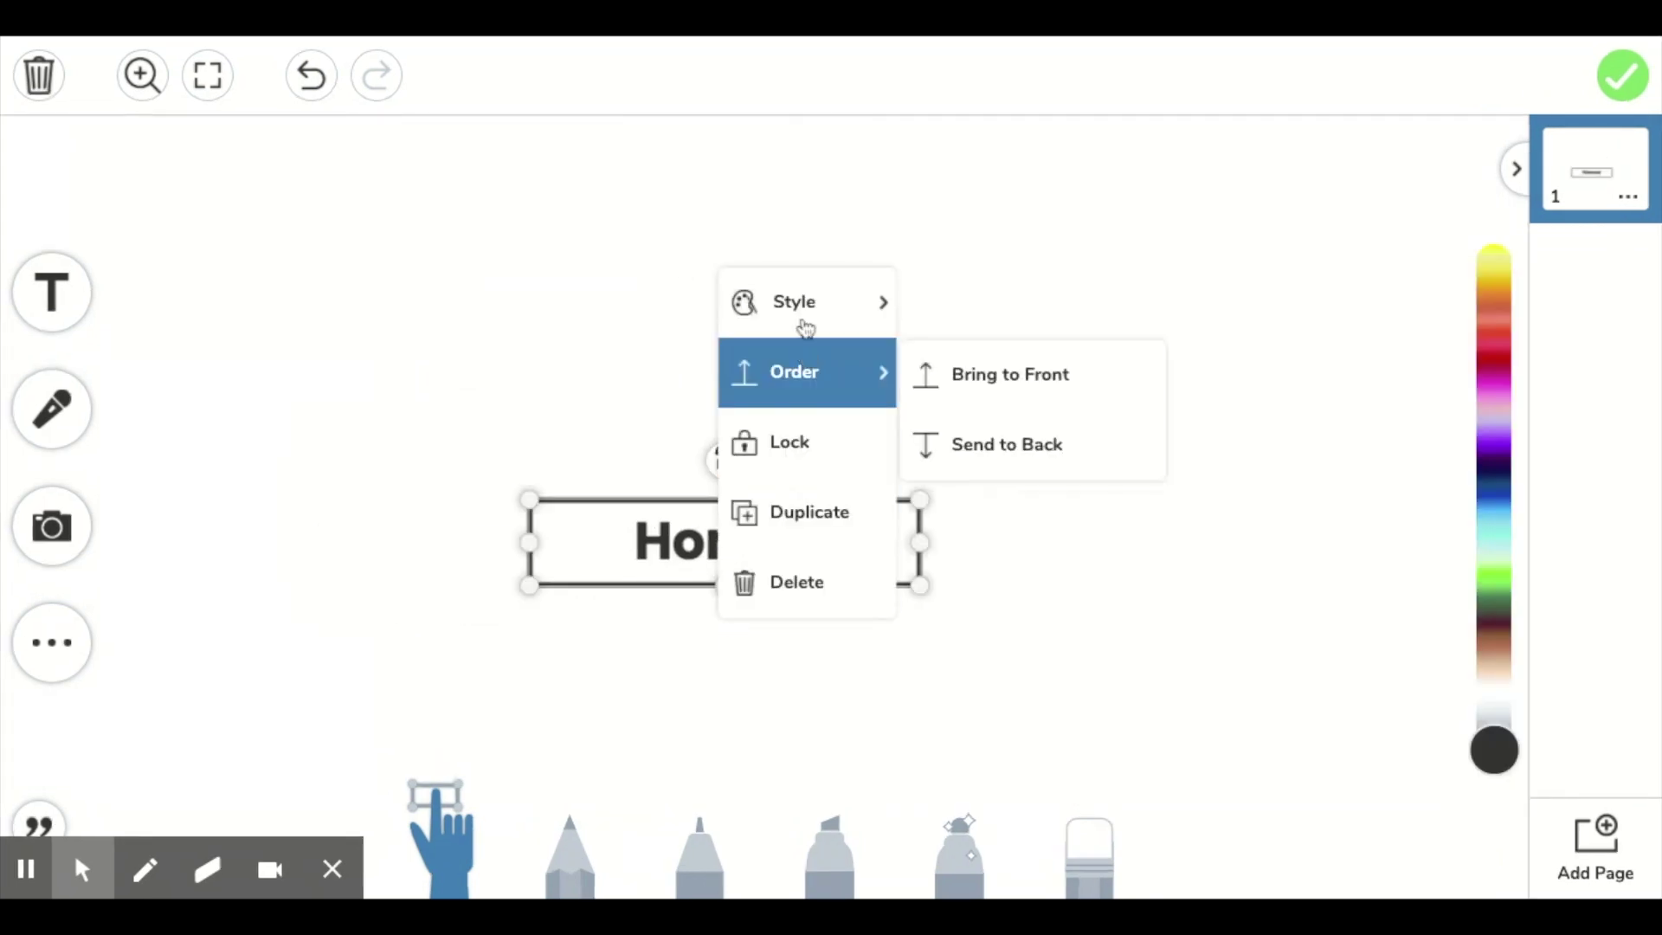
mouse_move(801, 304)
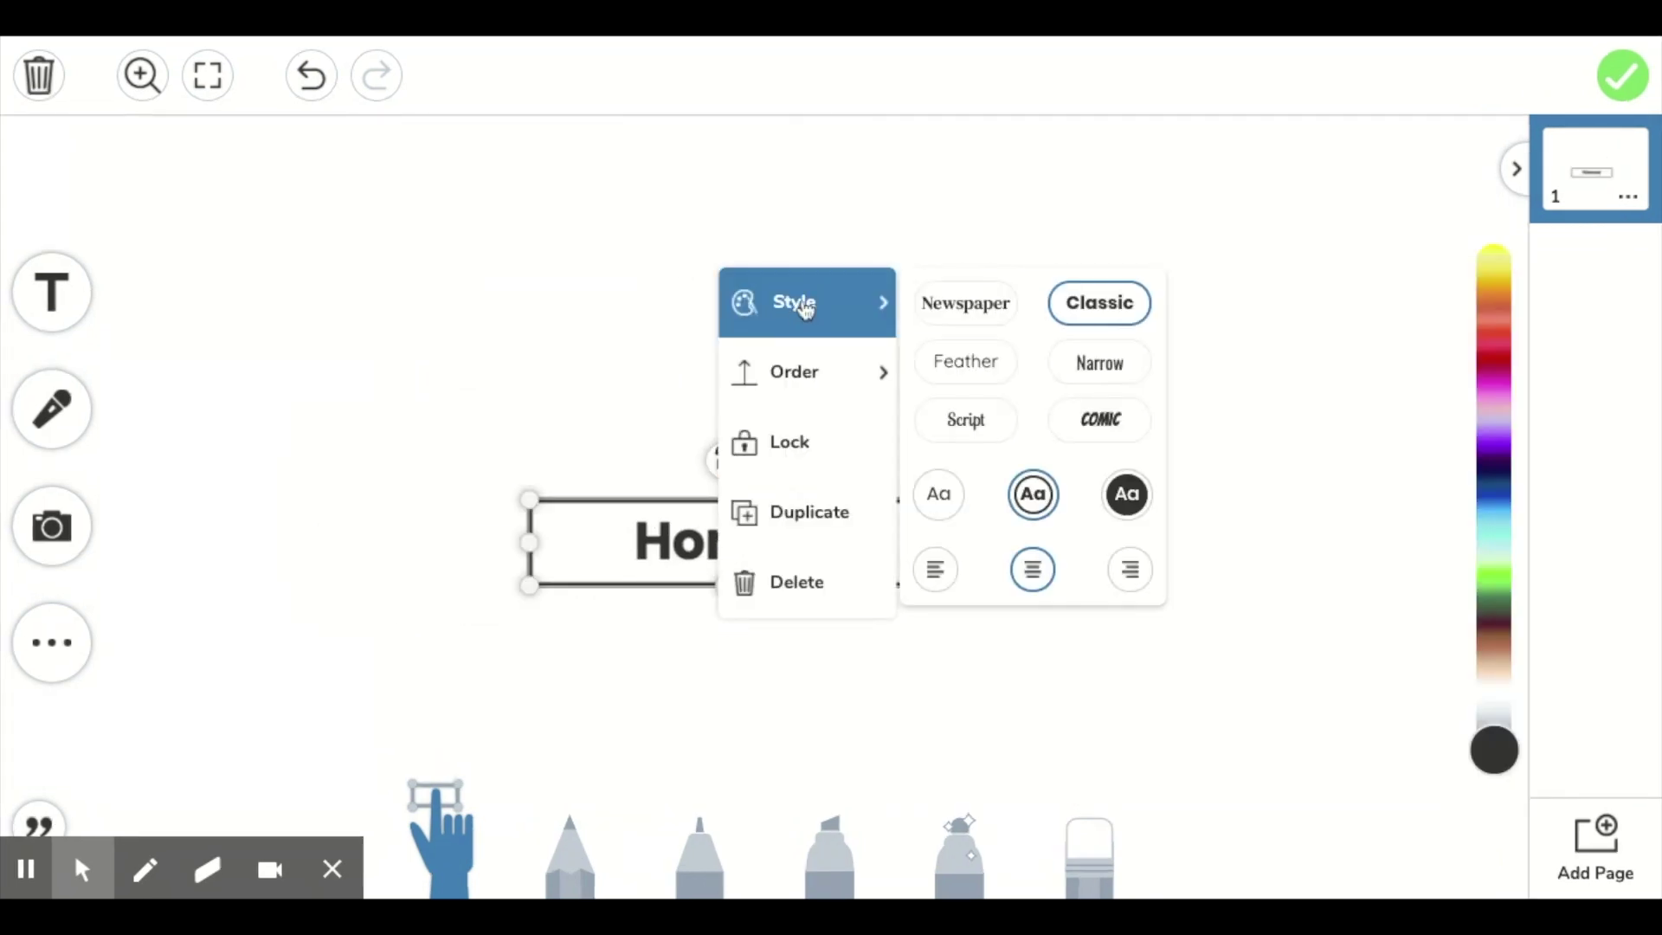
click(982, 303)
mouse_move(875, 297)
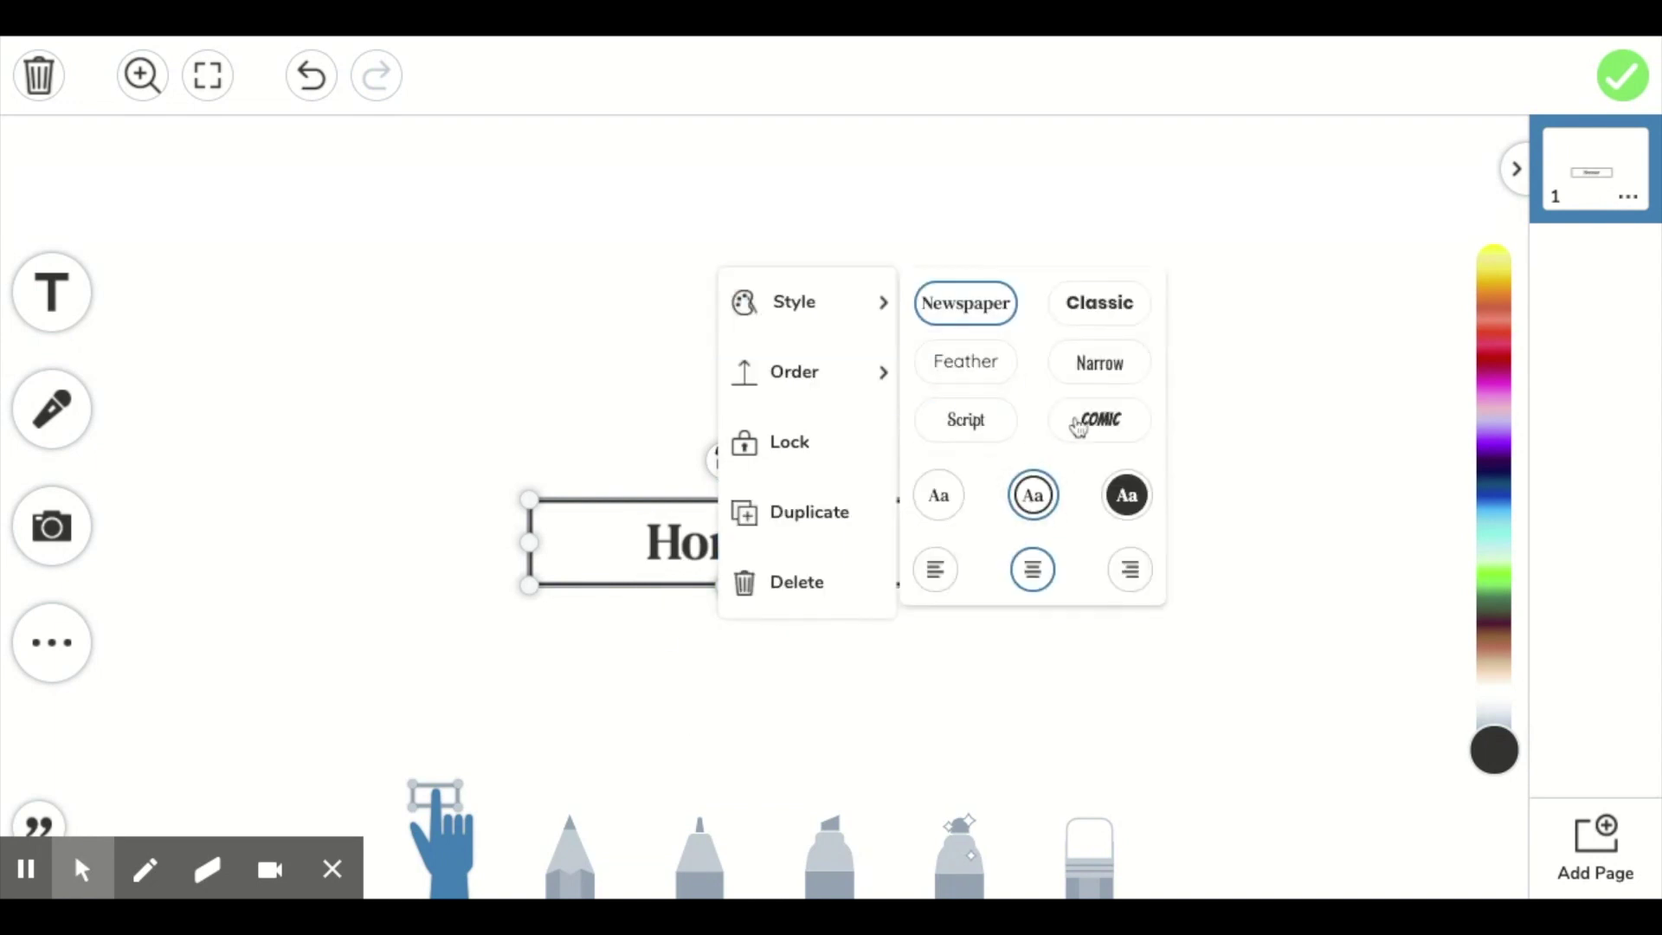
click(1500, 512)
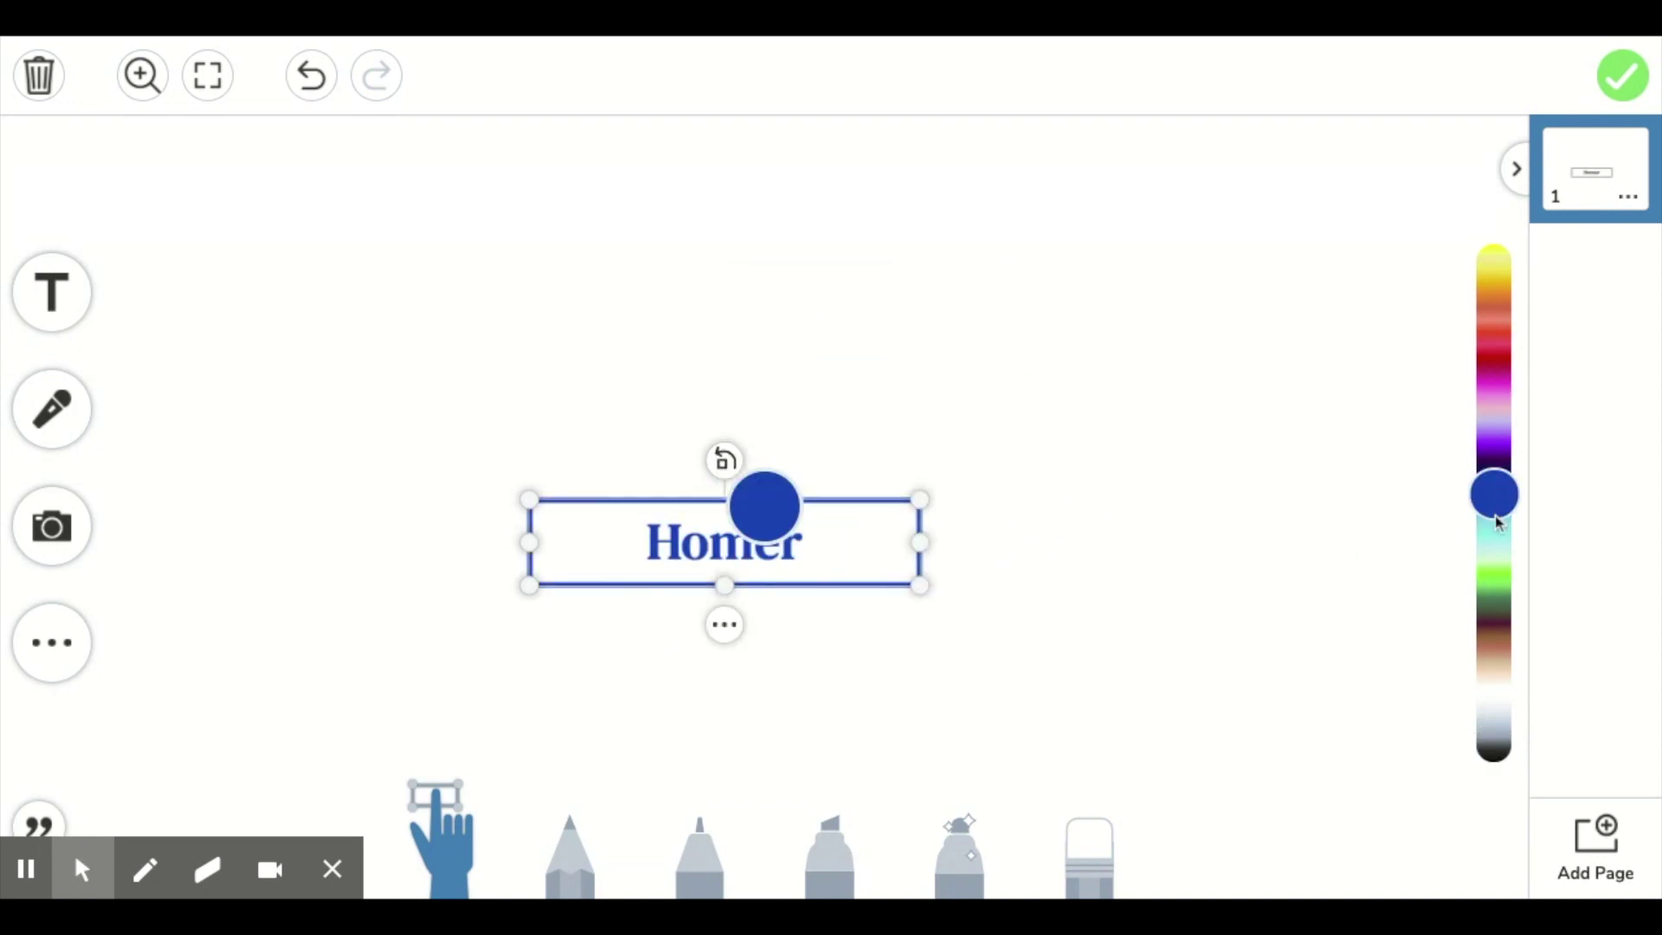
click(1502, 500)
drag(1502, 499, 1501, 362)
Add text boxes reading Marge, Bart, Lisa and Maggie above the Homer box
click(52, 293)
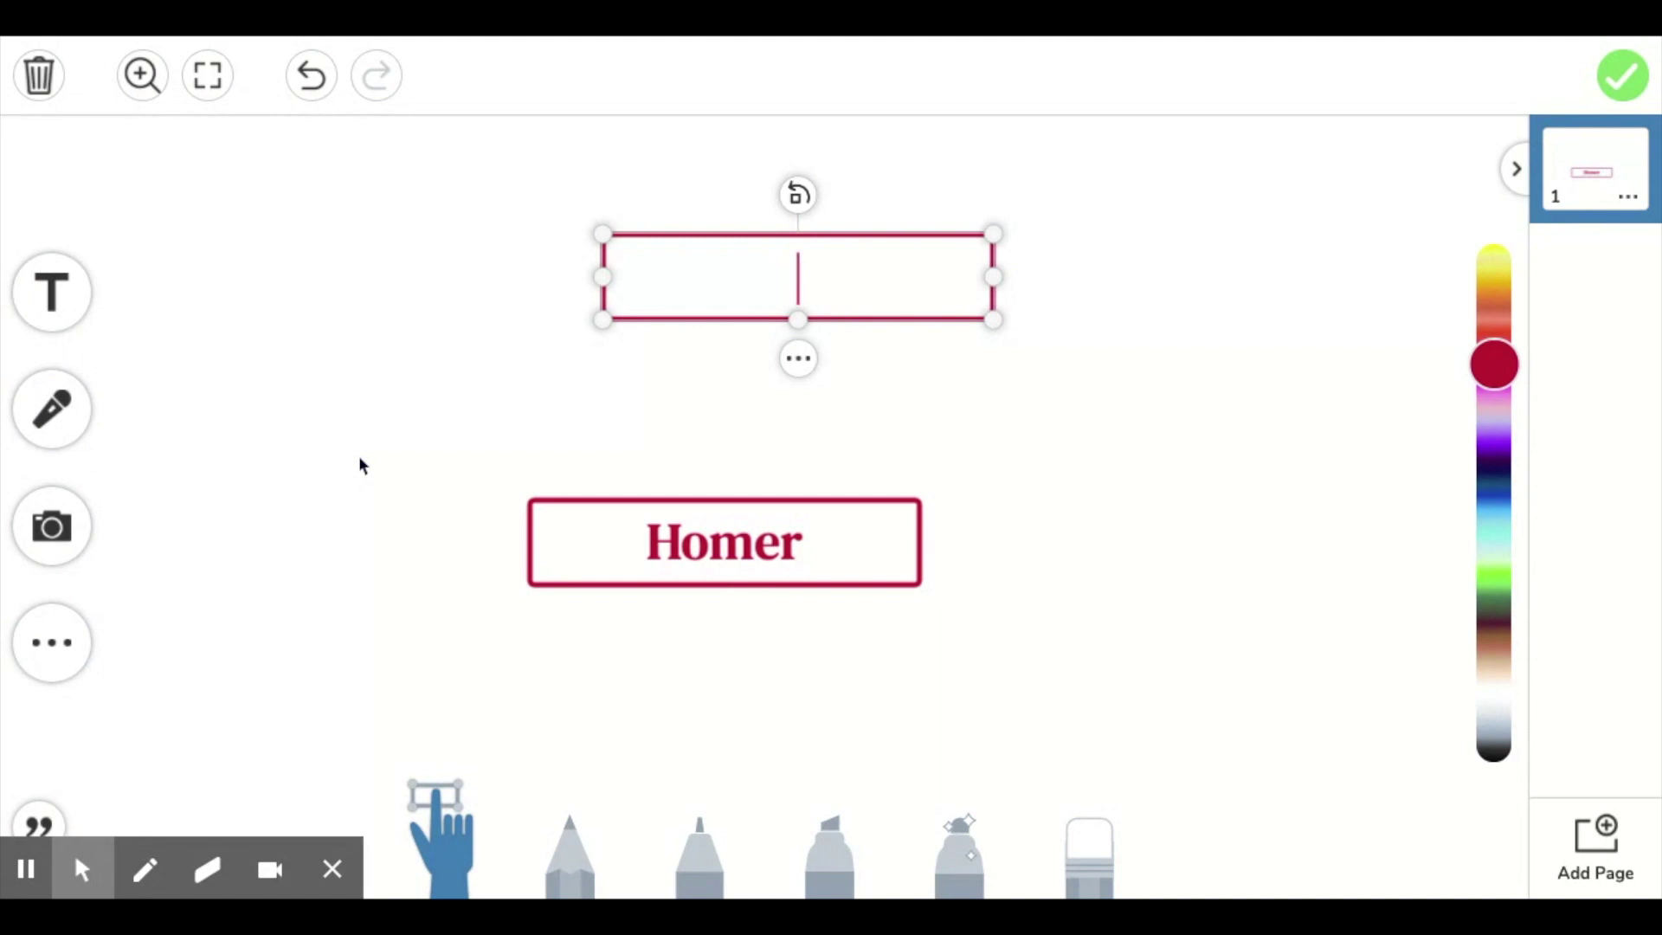
text(Marge)
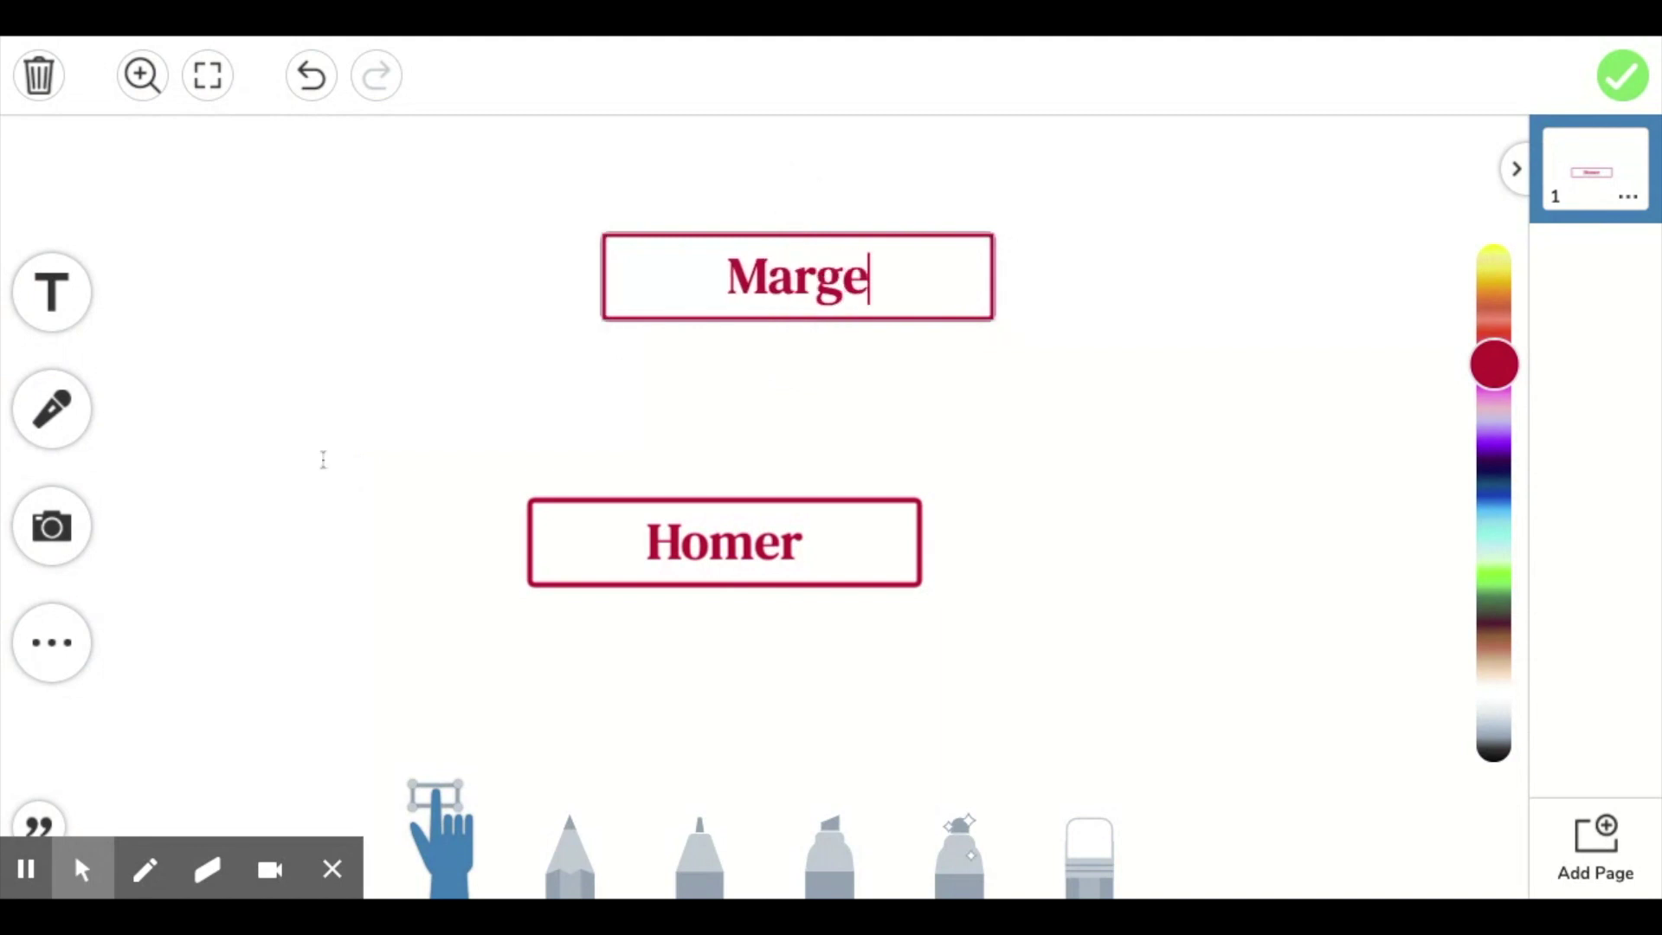
click(53, 291)
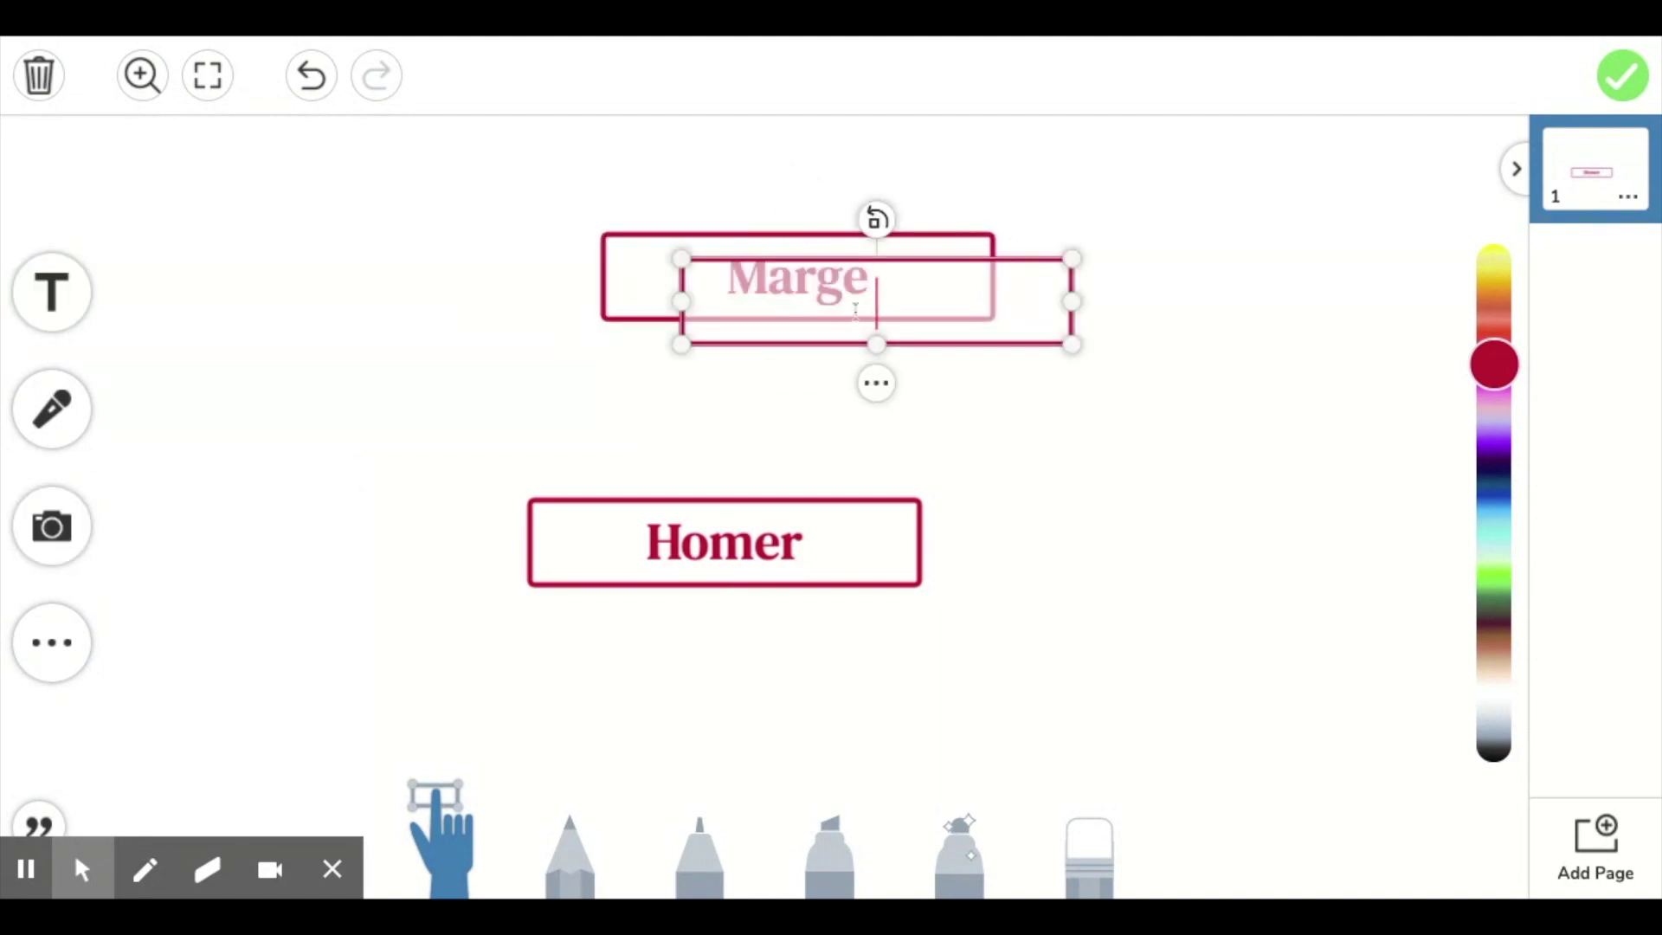
text(Bart)
click(51, 293)
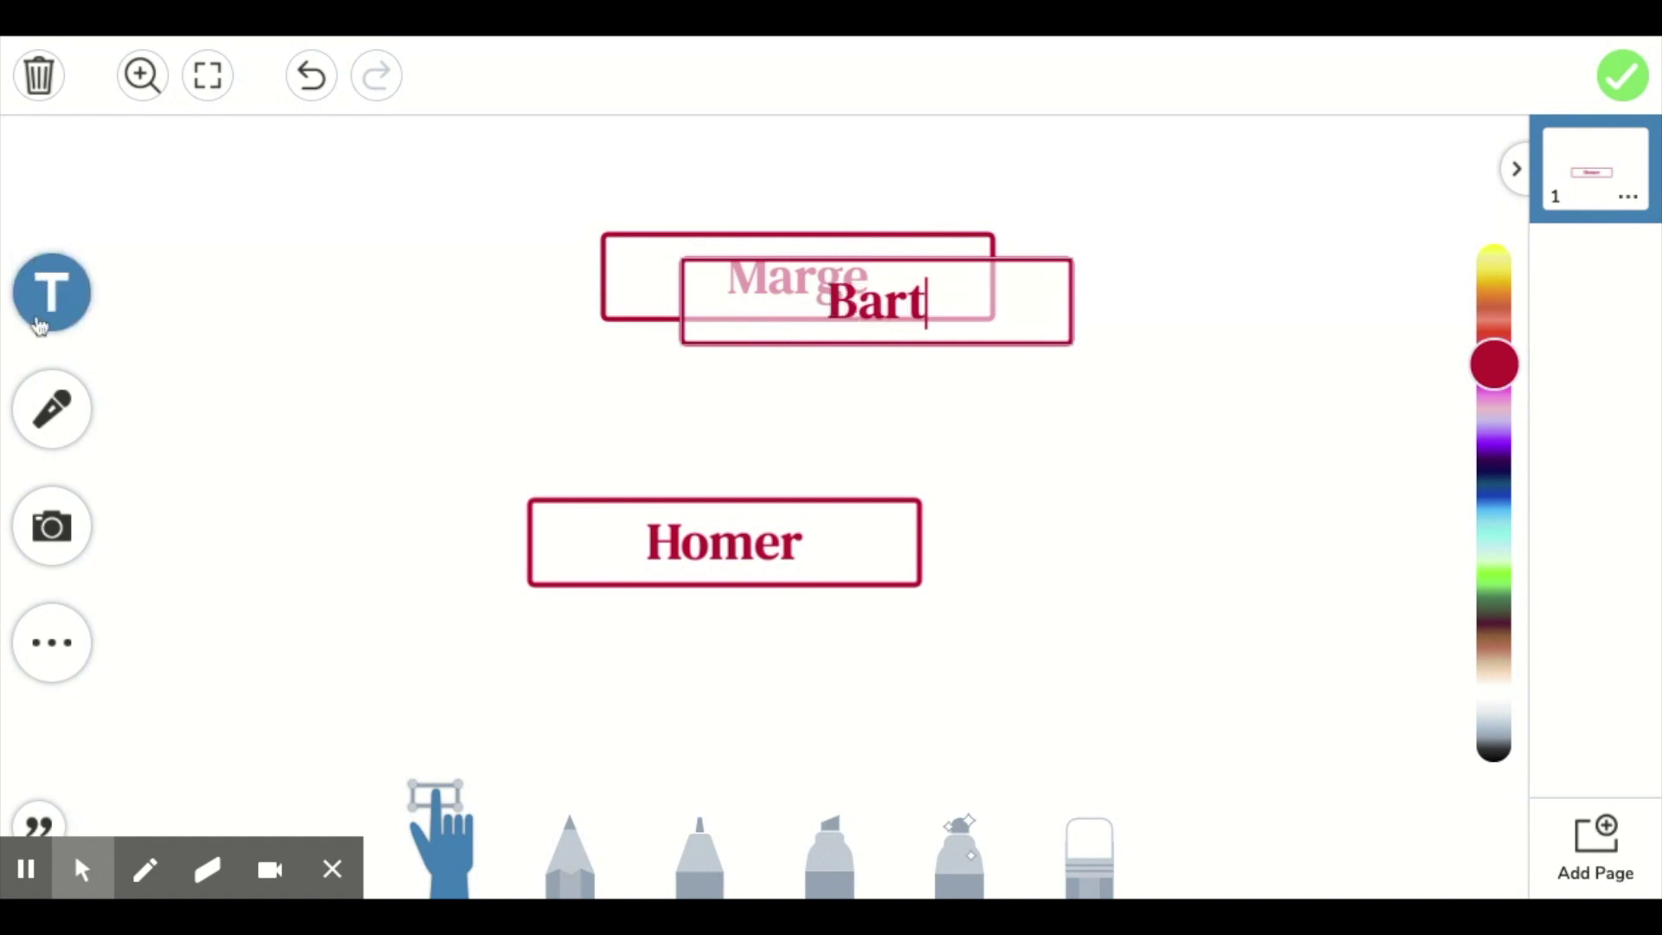
text(Lisa)
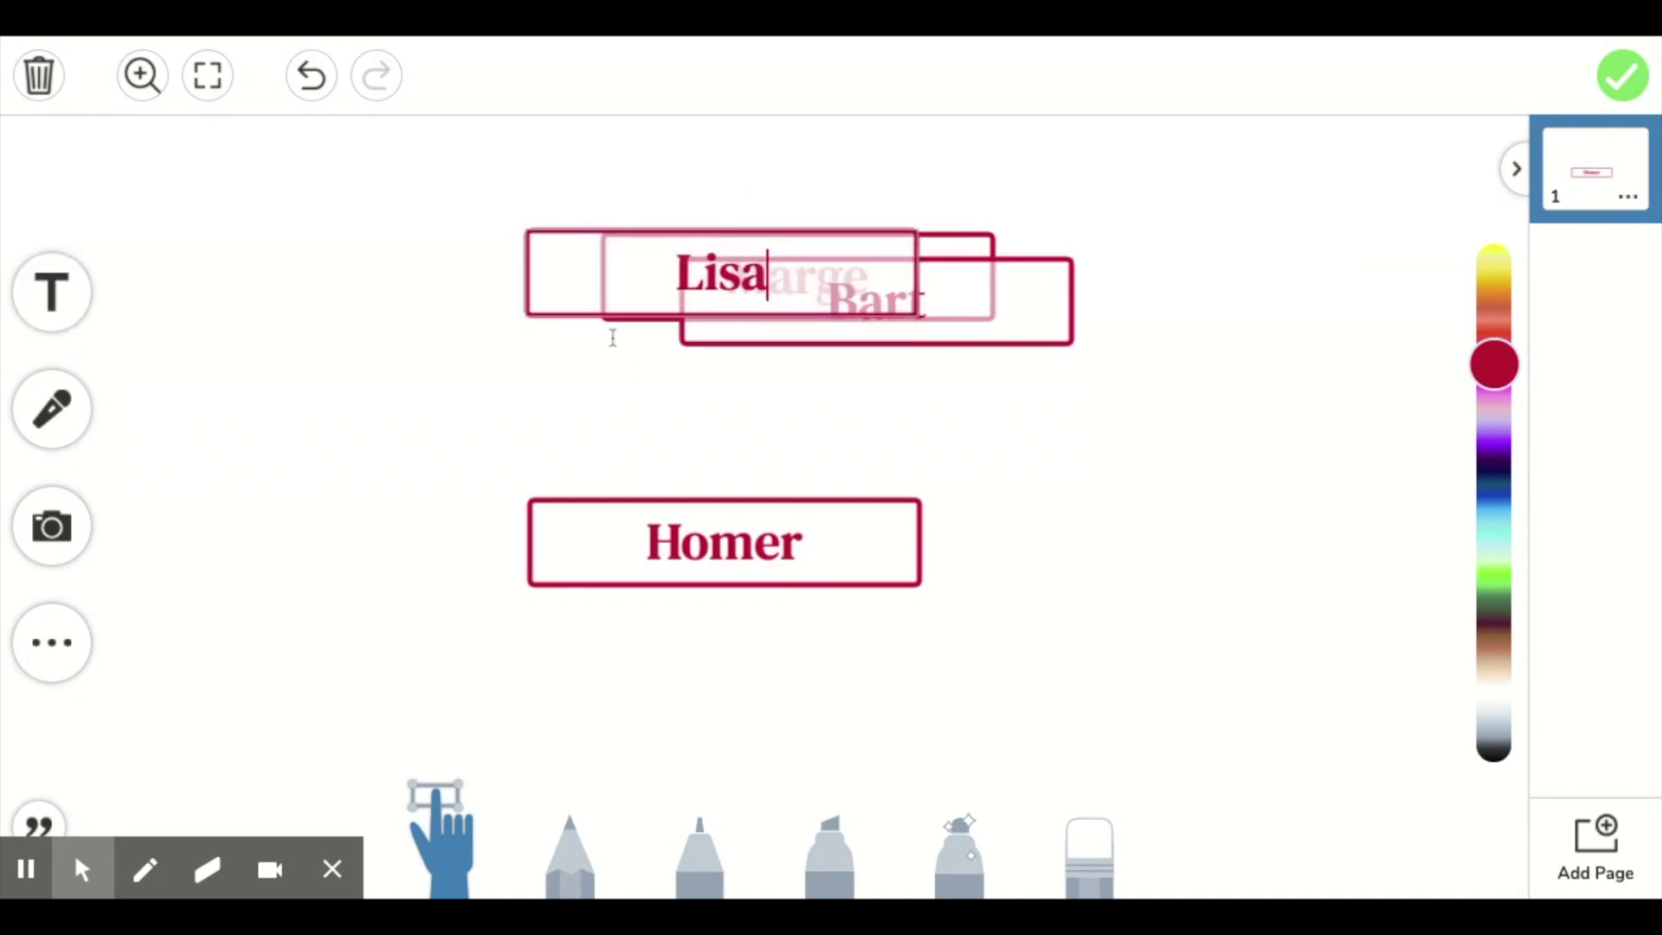
click(54, 291)
text(Ma)
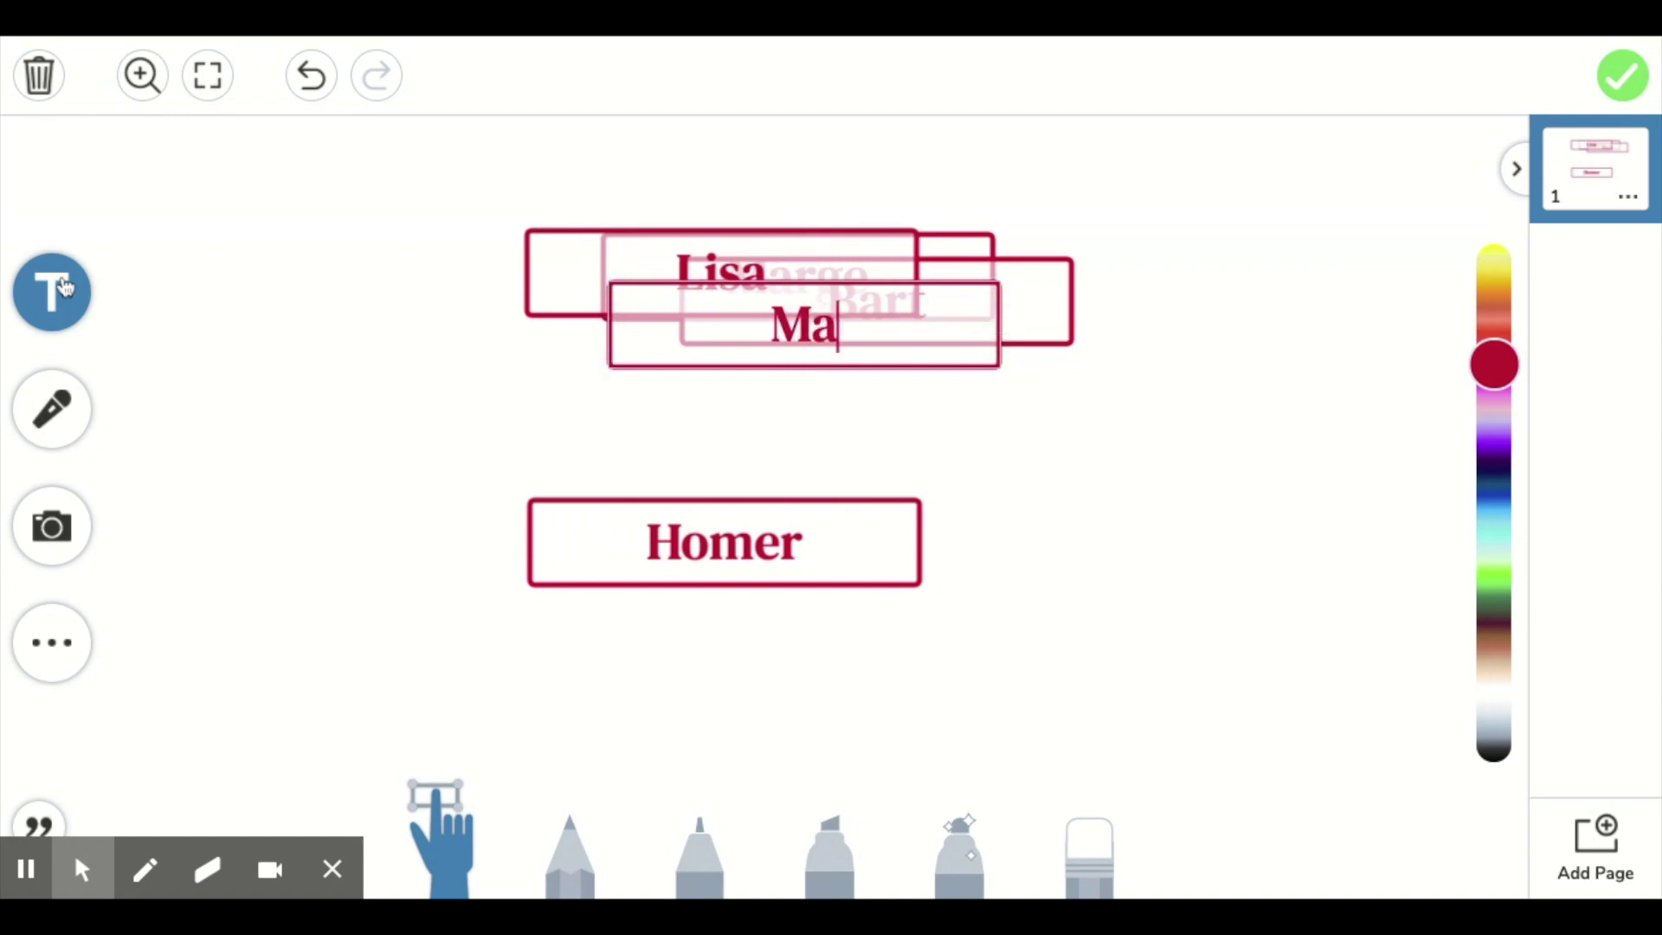
text(ggie)
Spread the name boxes apart: Maggie left, Lisa lower right, Bart right, Marge up-left
click(642, 387)
drag(658, 347, 318, 401)
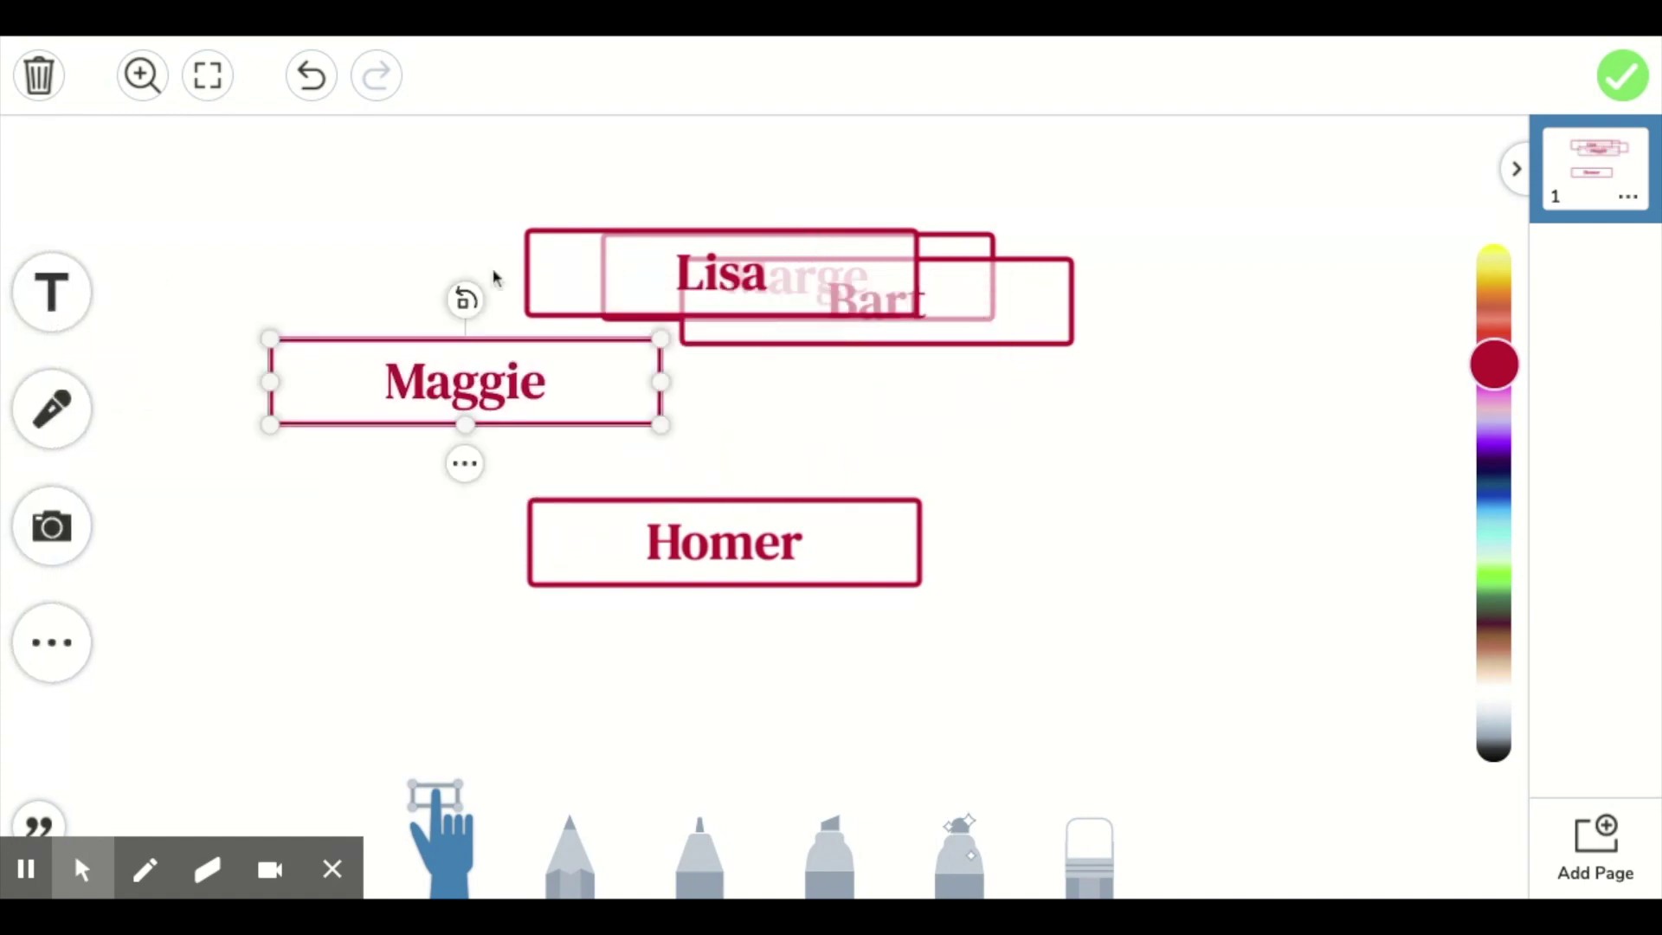
drag(620, 249, 1053, 670)
drag(925, 342, 1213, 466)
drag(917, 311, 731, 258)
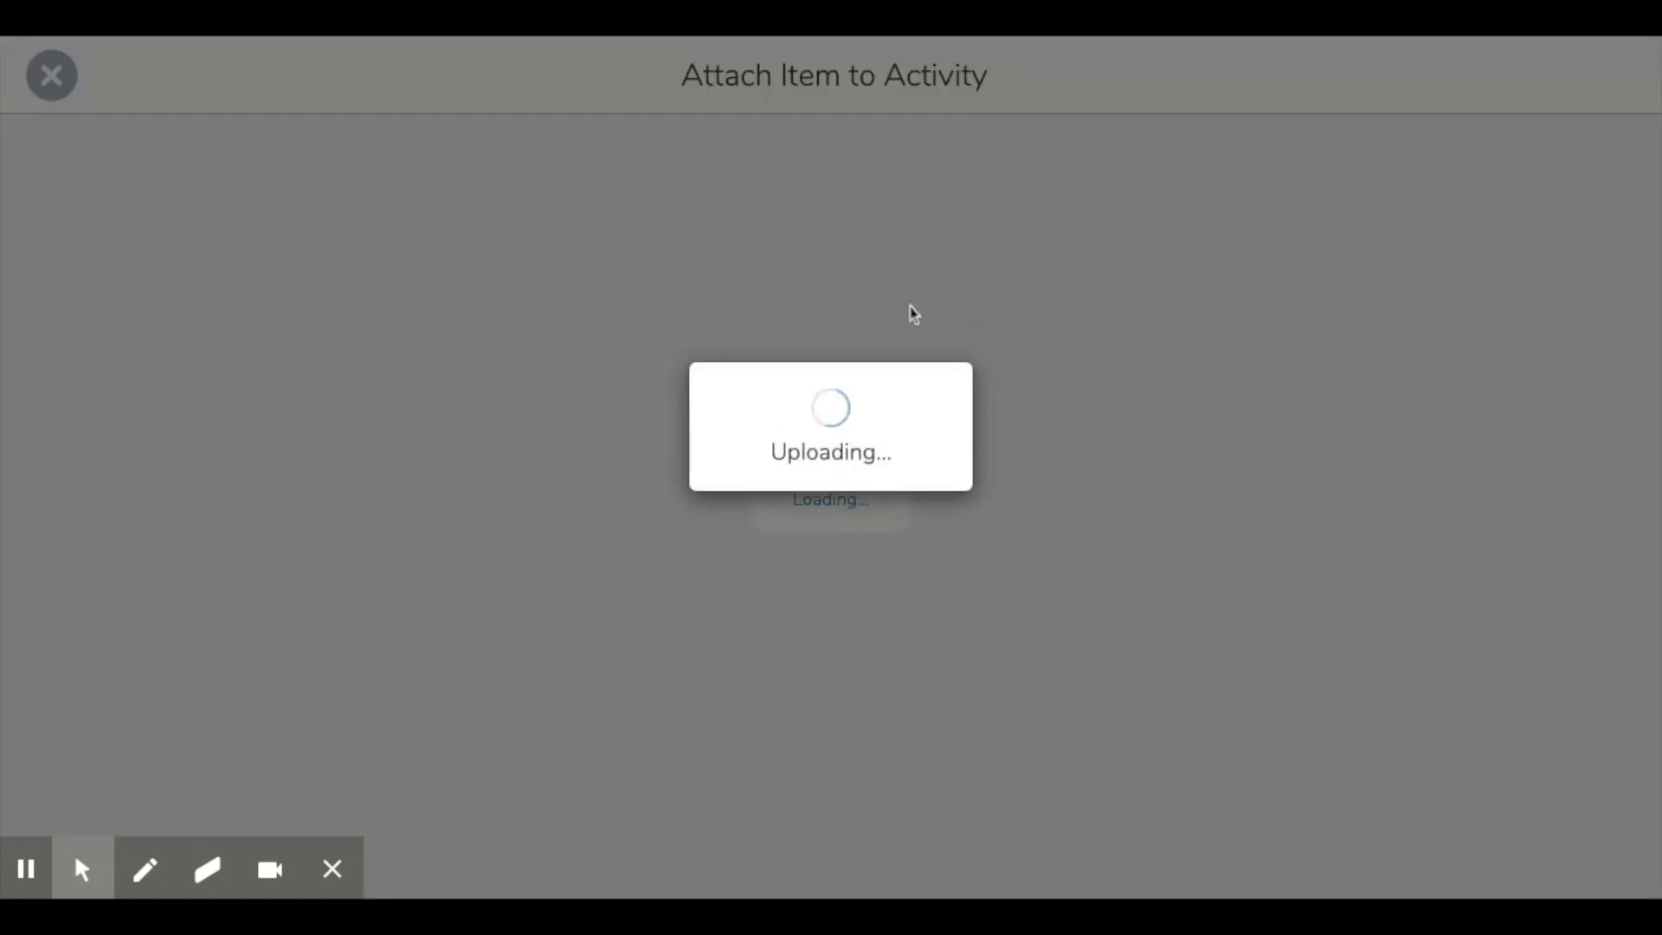
Expand More Options, dismiss Skills without tagging, and save the activity to My Library
scroll(547, 571, down, 4)
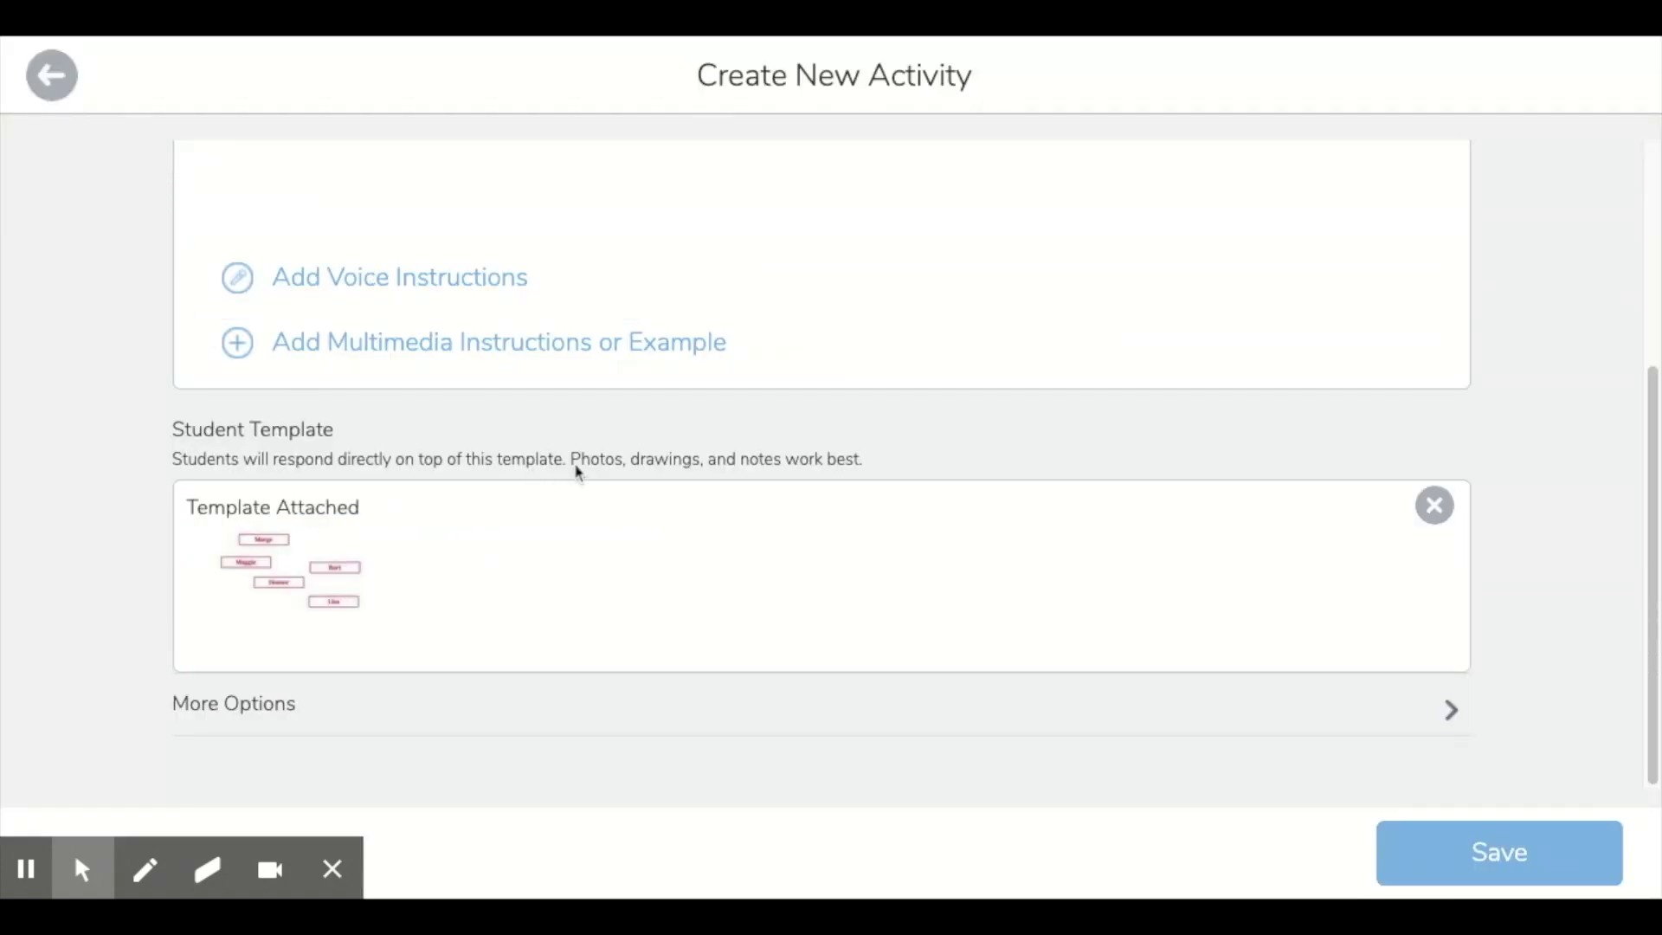
click(247, 722)
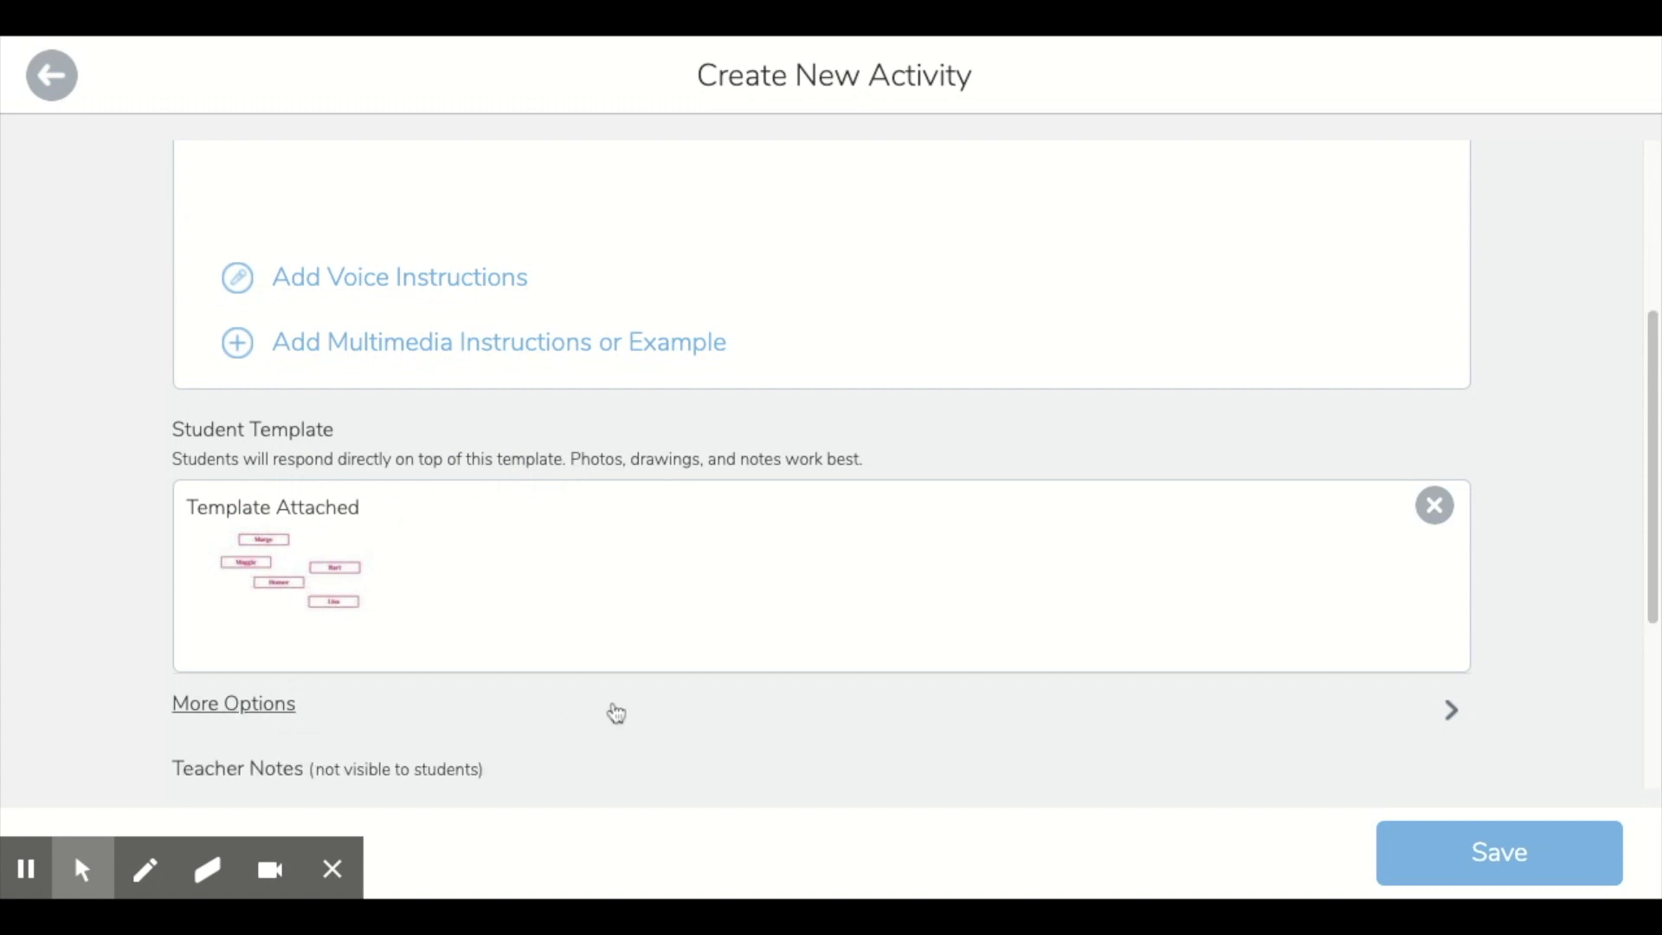
scroll(612, 713, down, 4)
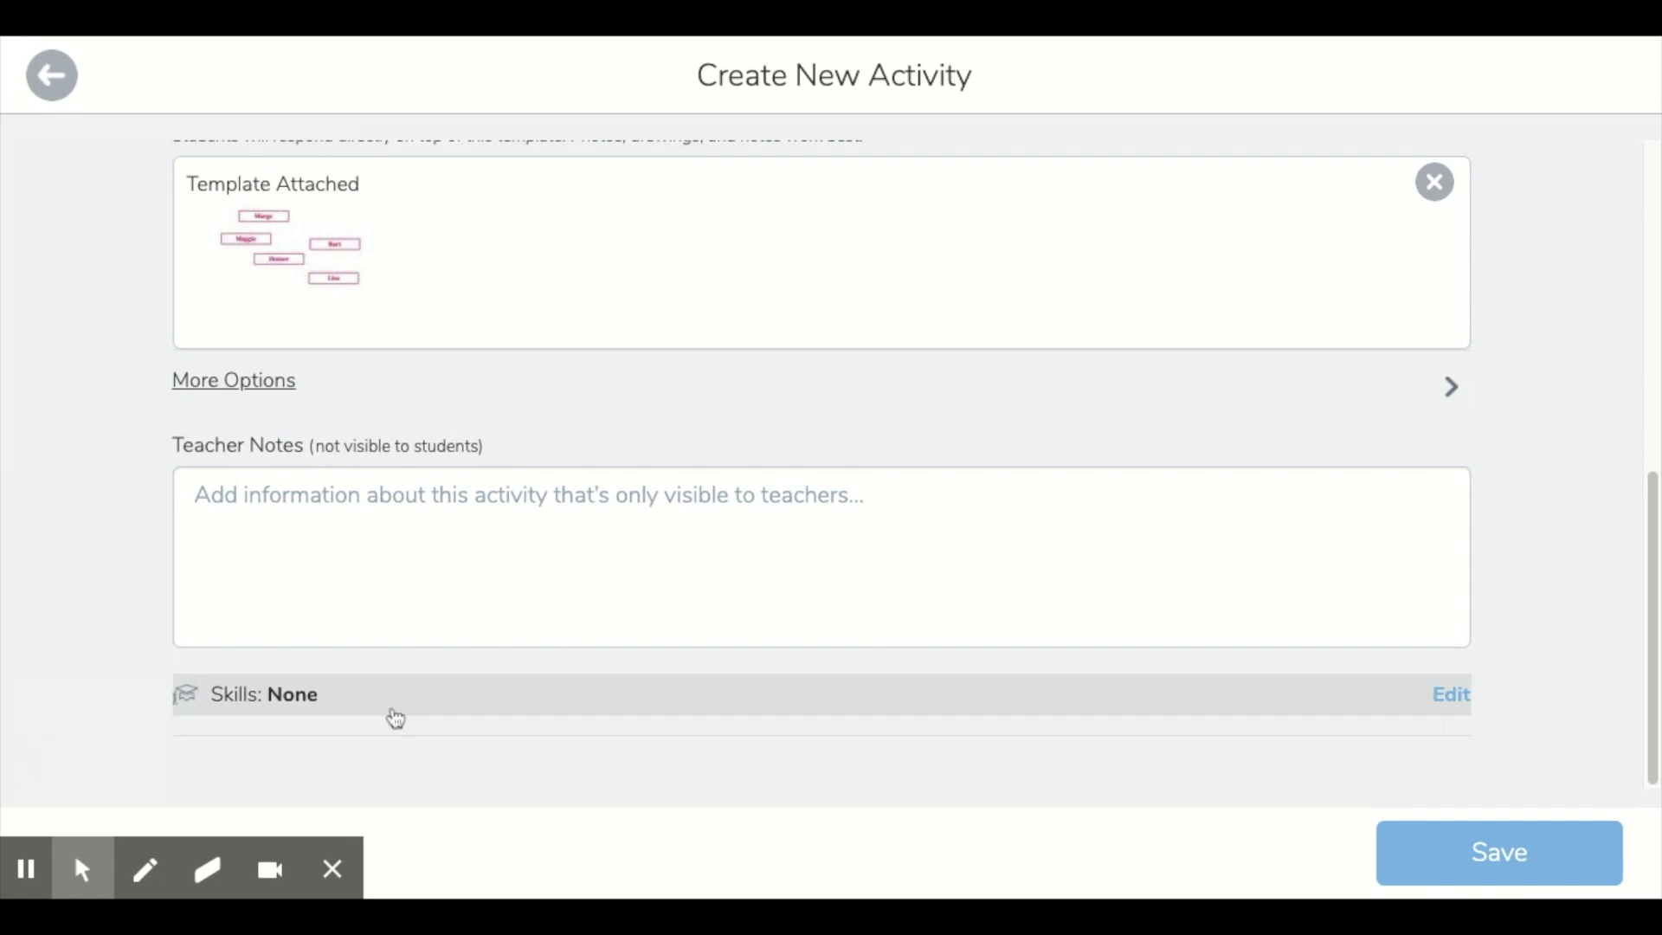
click(637, 694)
click(130, 113)
click(1418, 869)
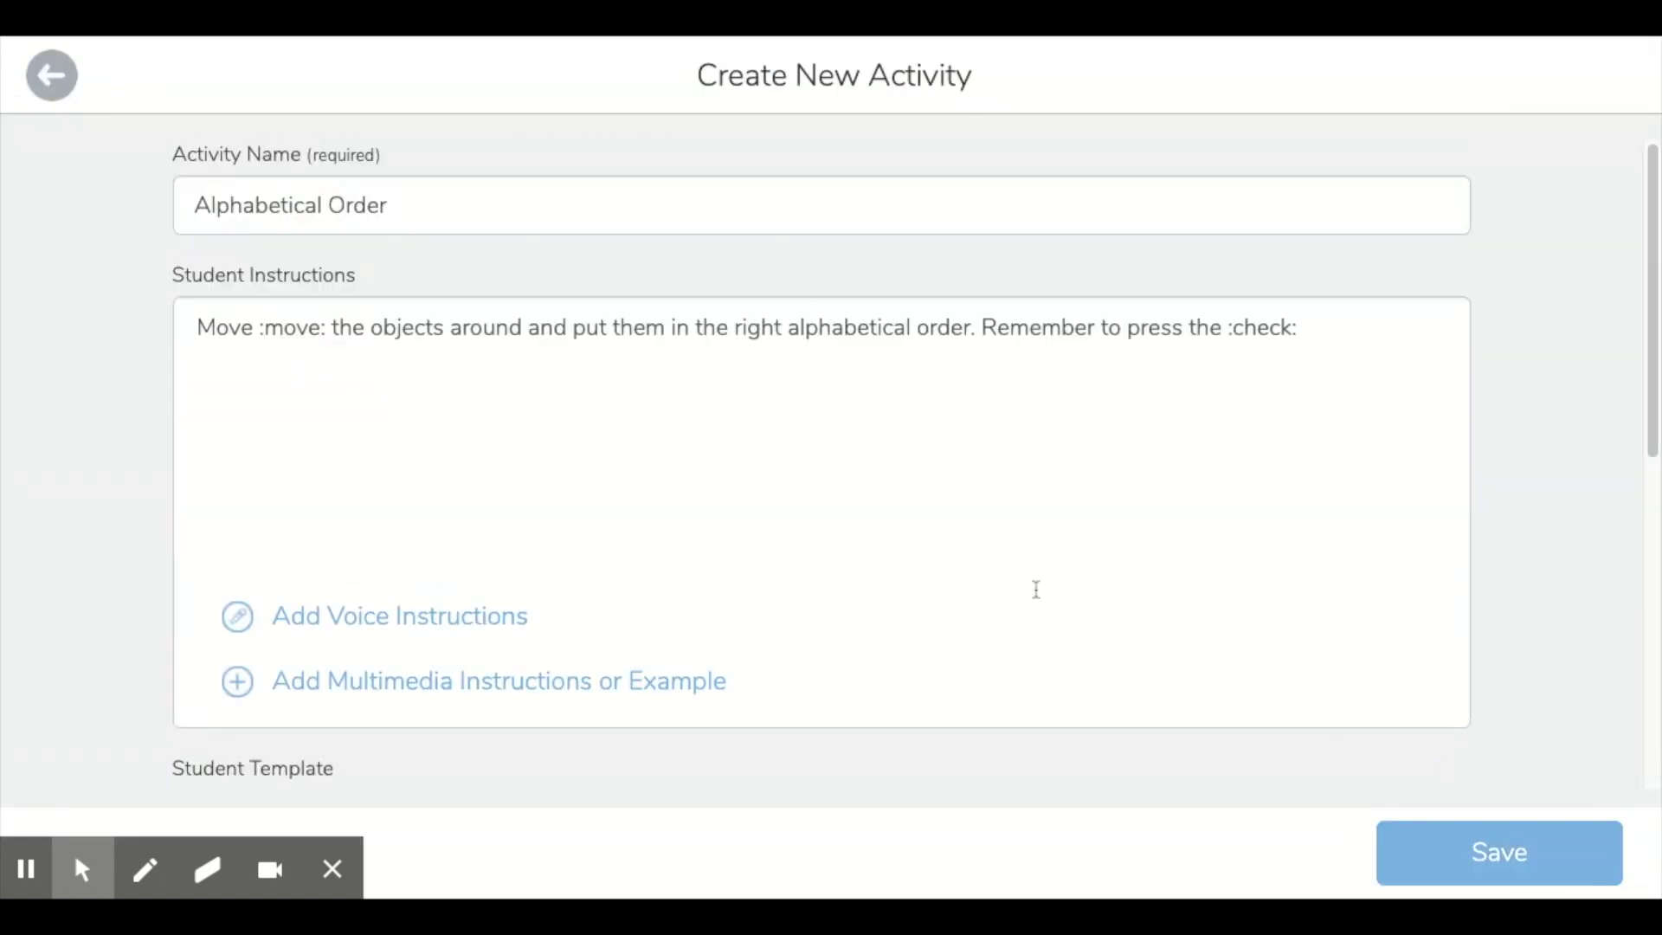
click(1496, 852)
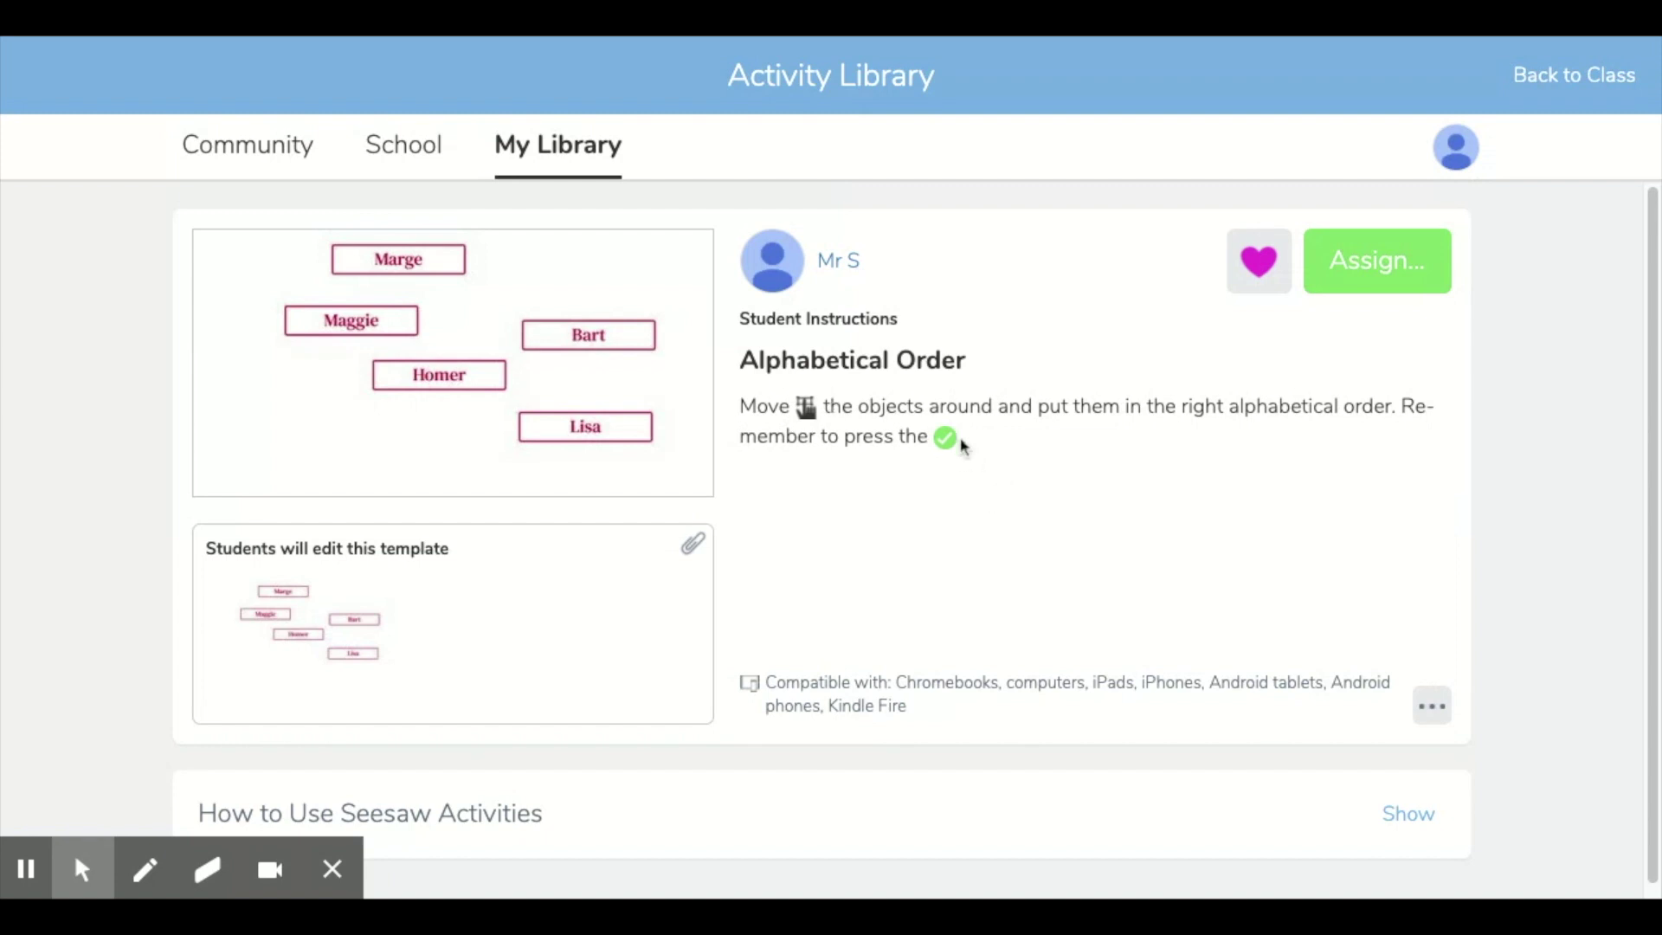
Begin assigning the activity and pick Springfield Elementary as the class
scroll(871, 555, down, 1)
scroll(871, 555, down, 1)
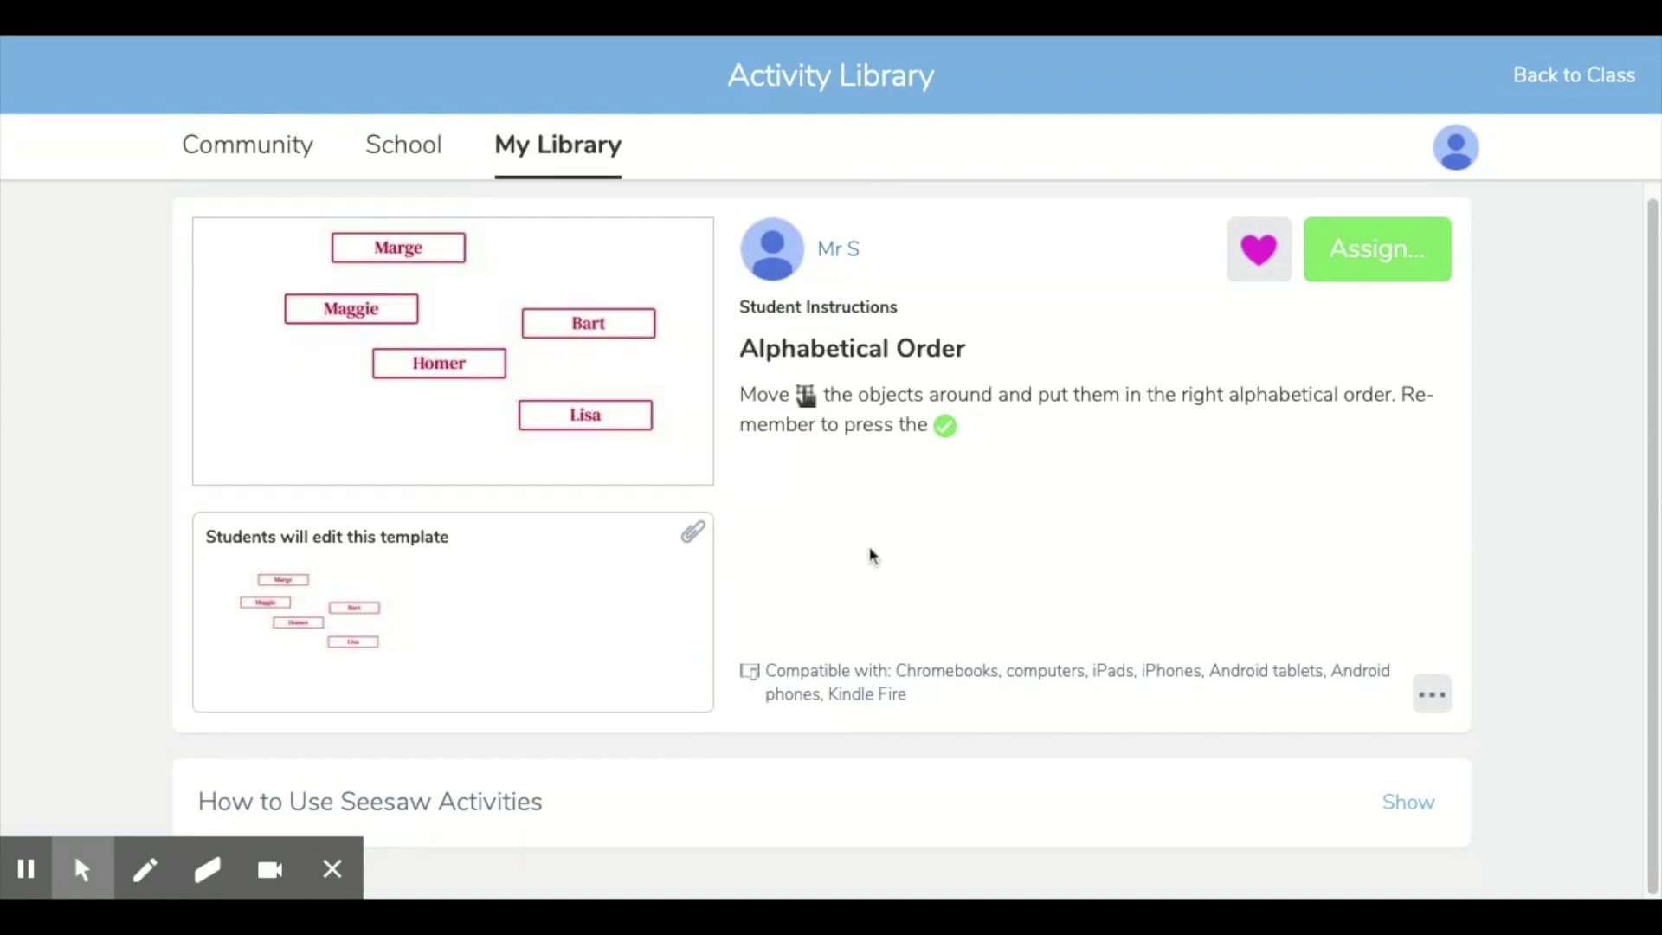
scroll(871, 555, up, 2)
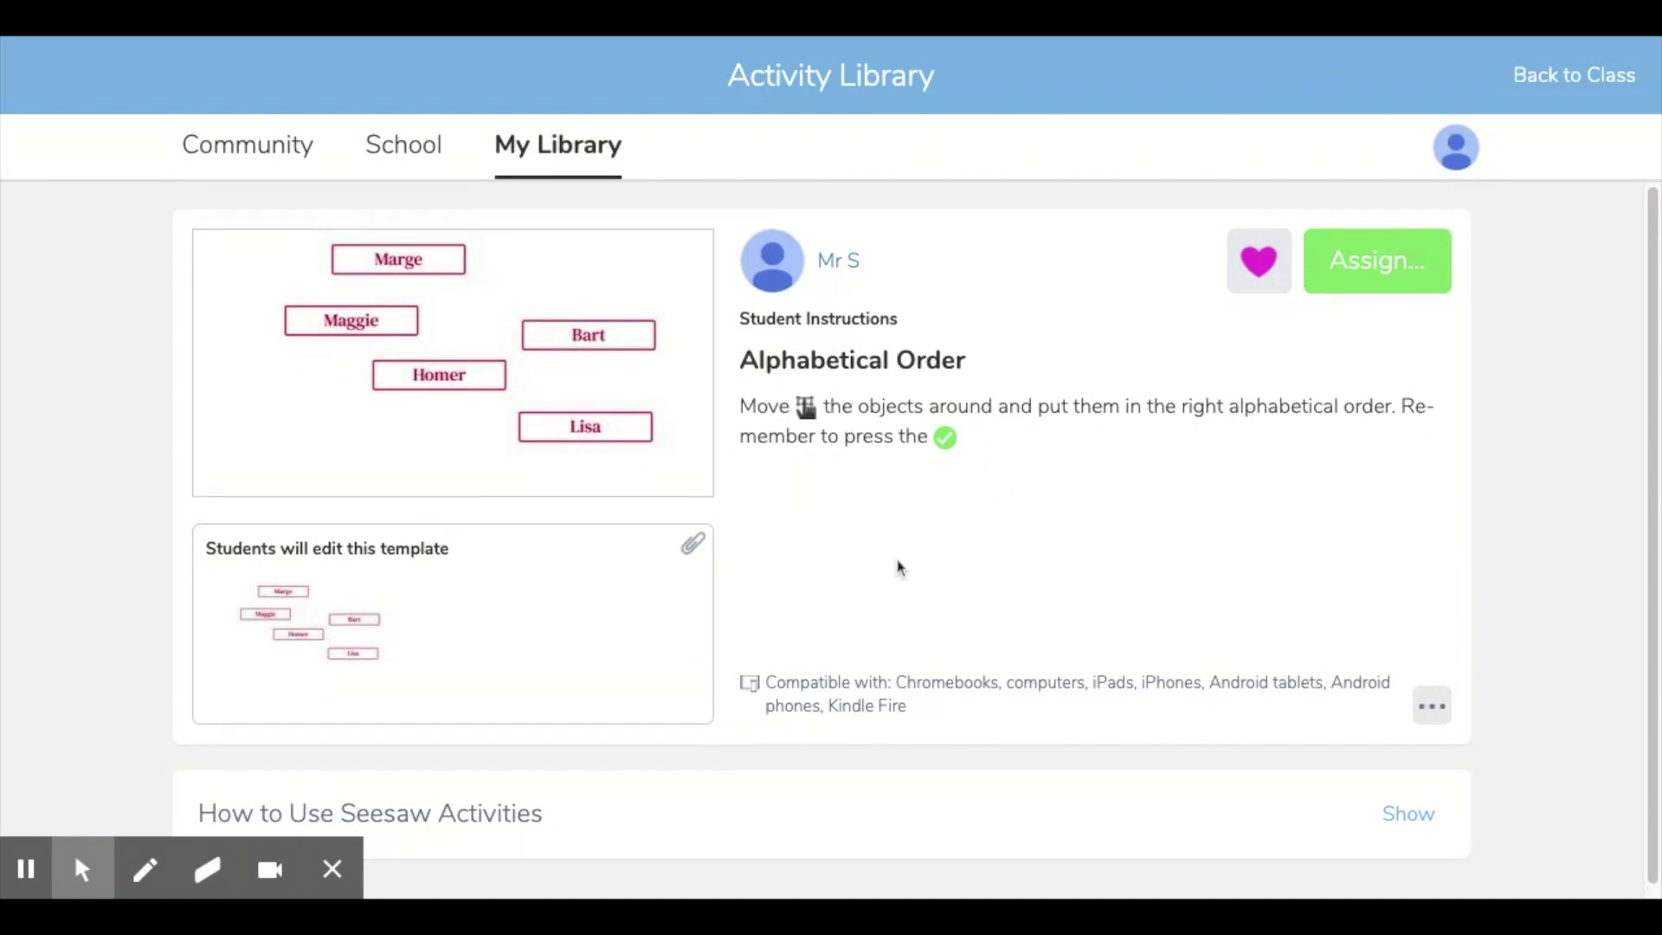
click(1394, 267)
click(489, 327)
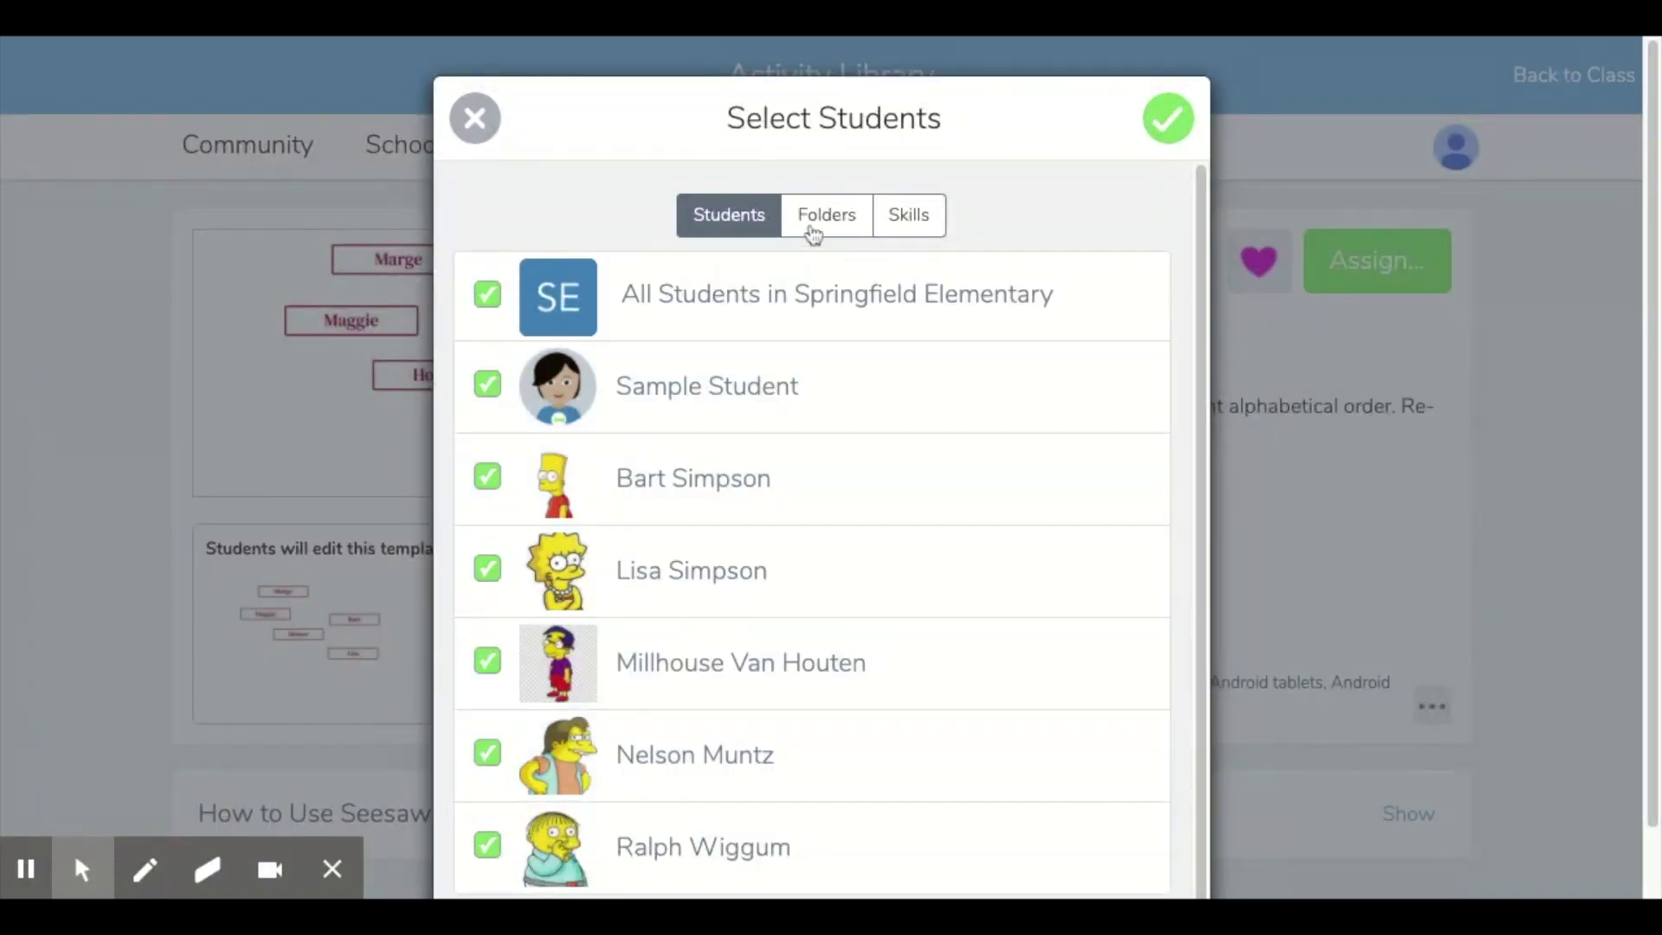
File the assignment in the How folder and leave the schedule unset
click(812, 227)
scroll(486, 445, down, 3)
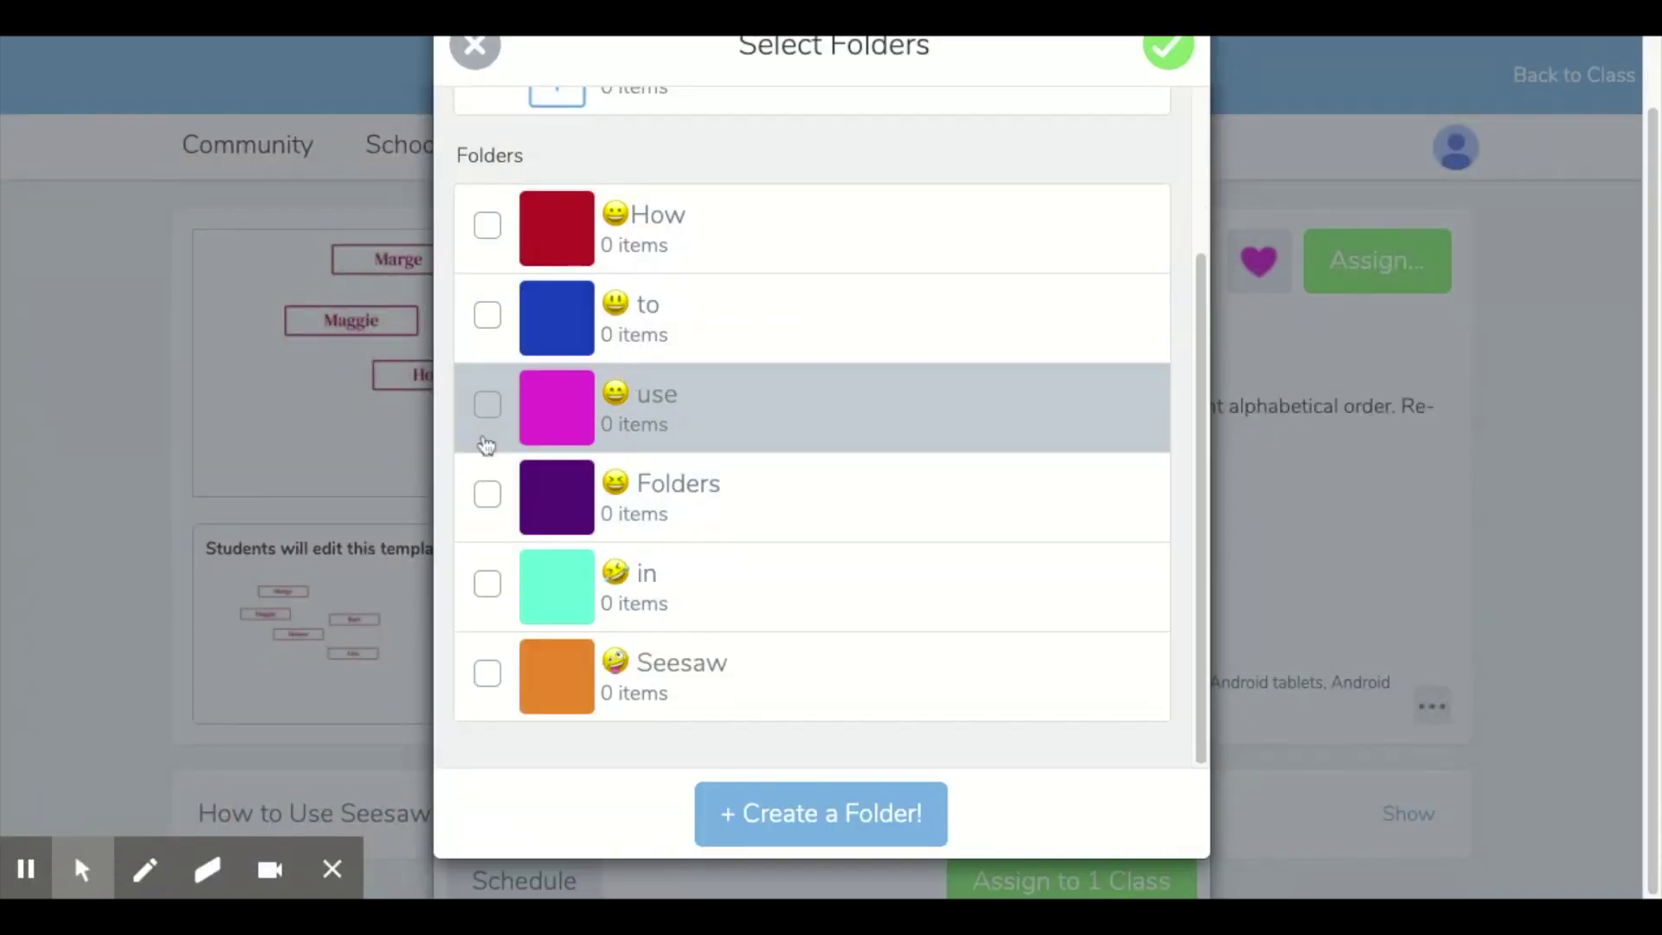
click(486, 226)
scroll(995, 528, up, 3)
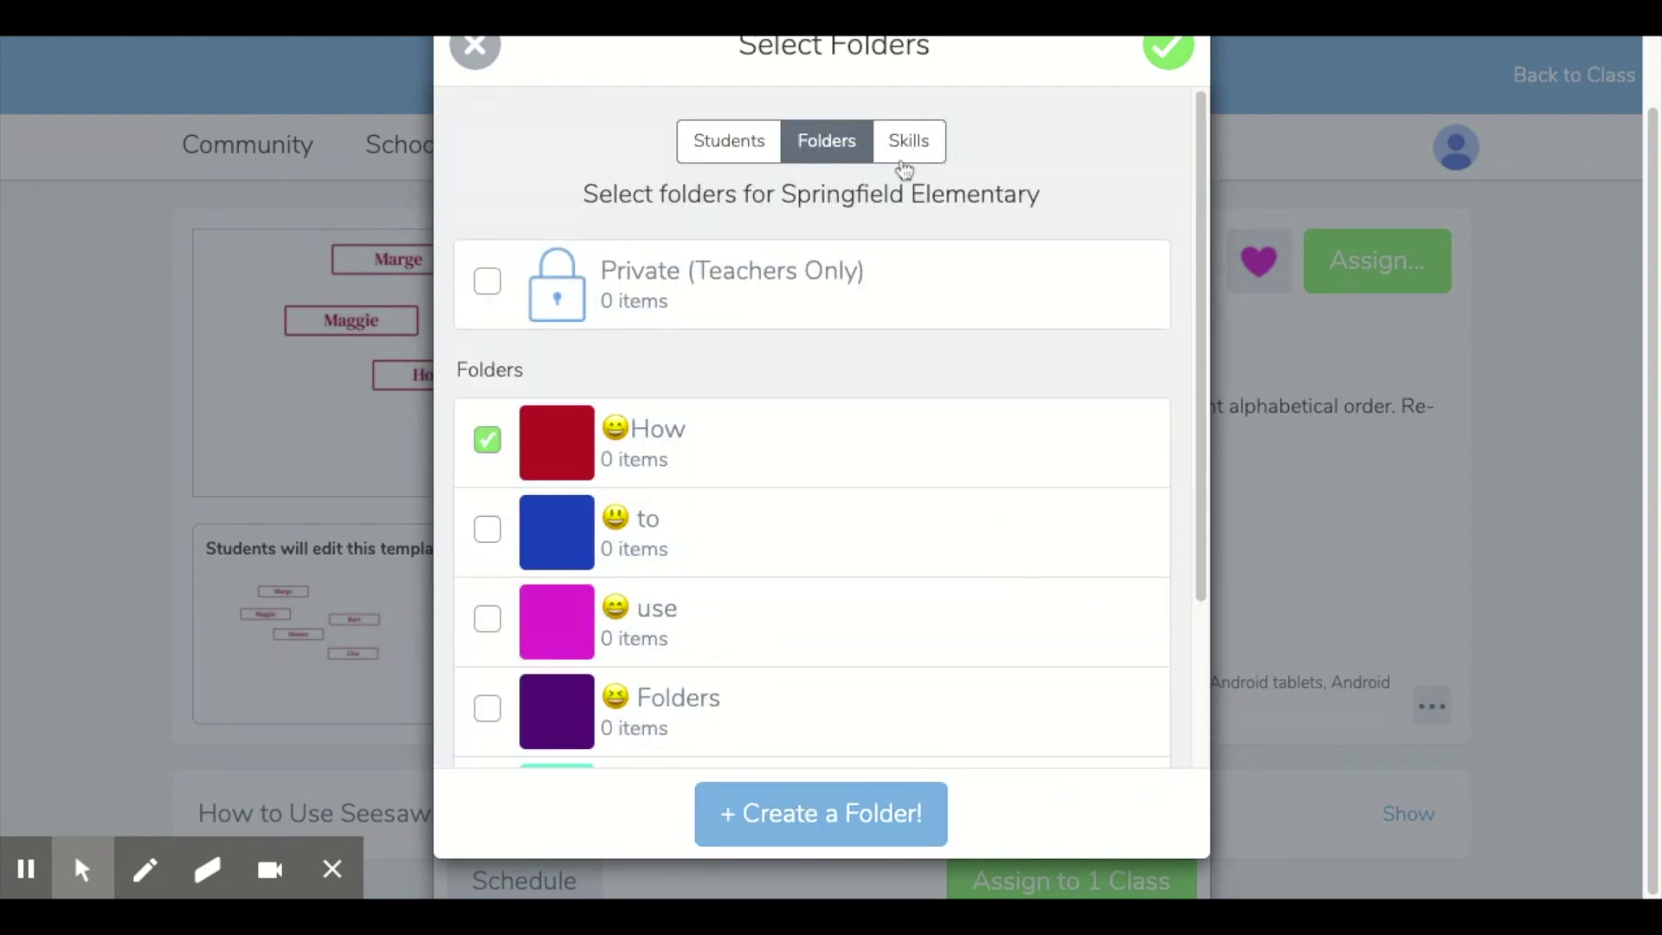
click(1168, 50)
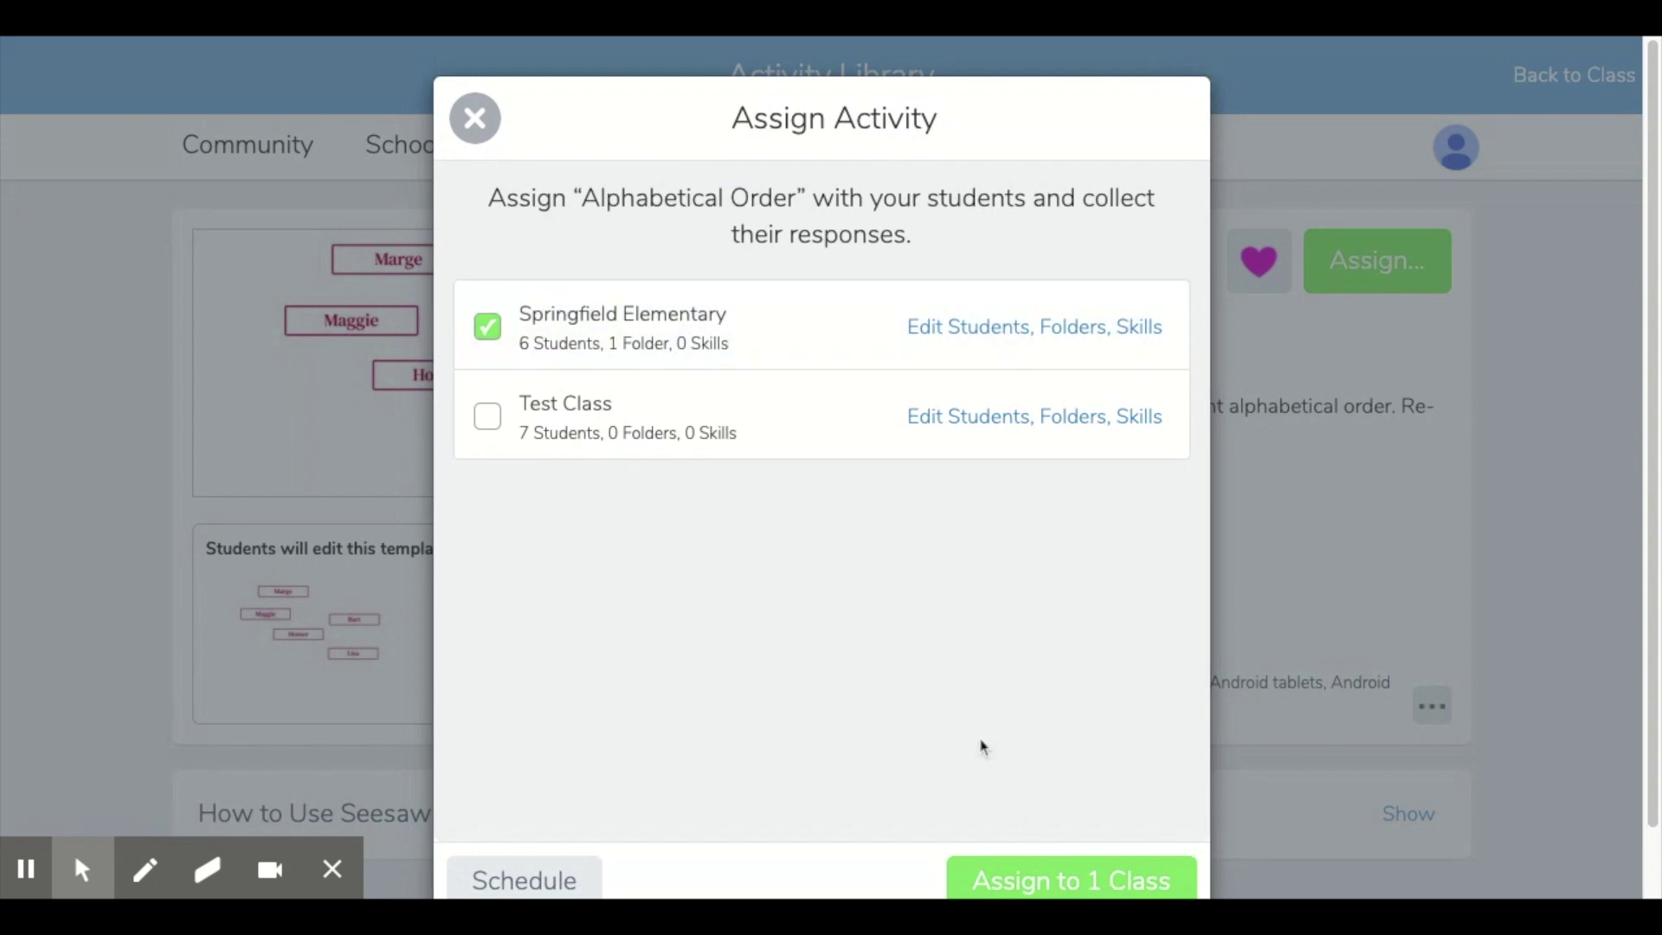
click(532, 873)
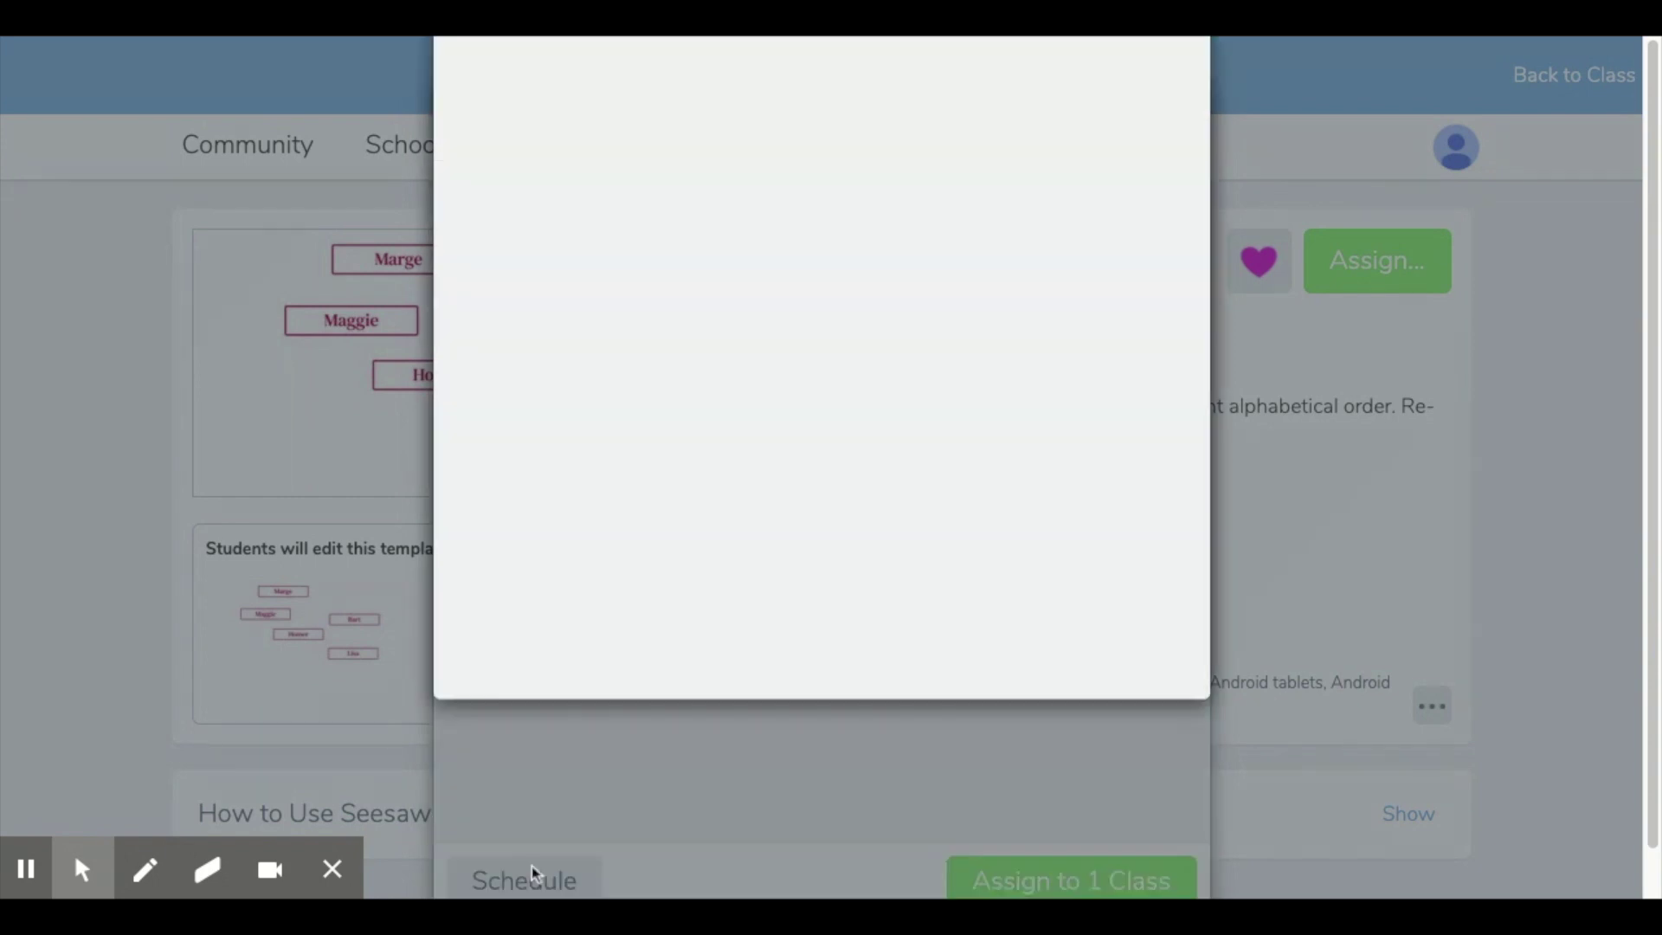
click(479, 121)
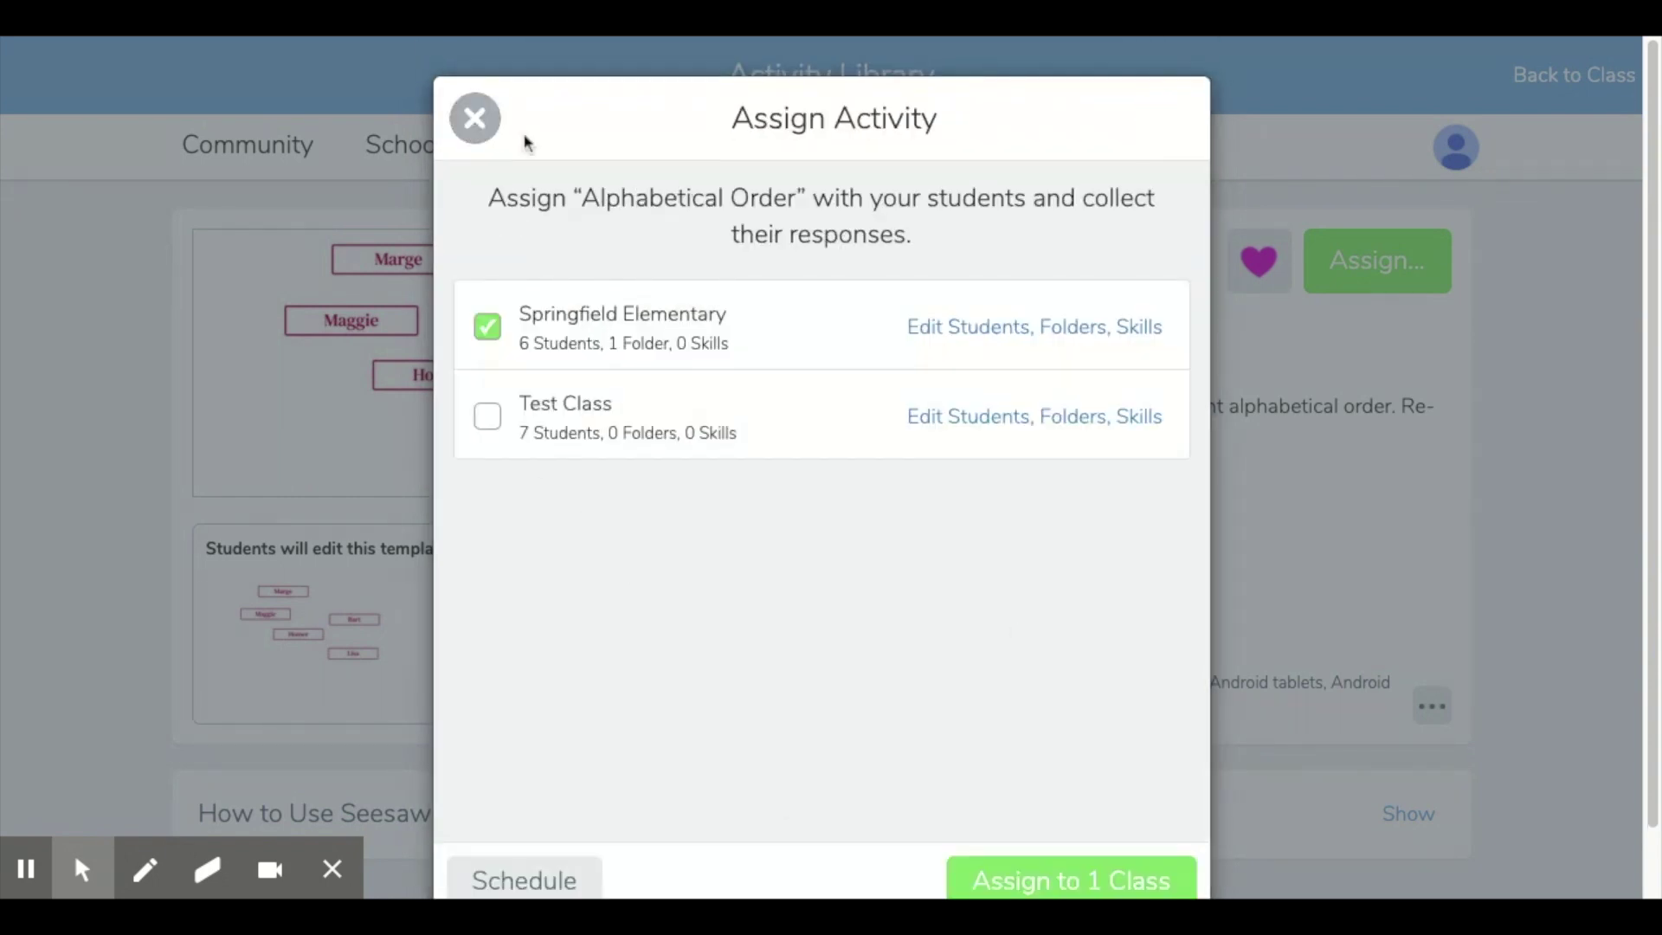
Assign Alphabetical Order to the Springfield Elementary class, then return to the class page
click(1057, 880)
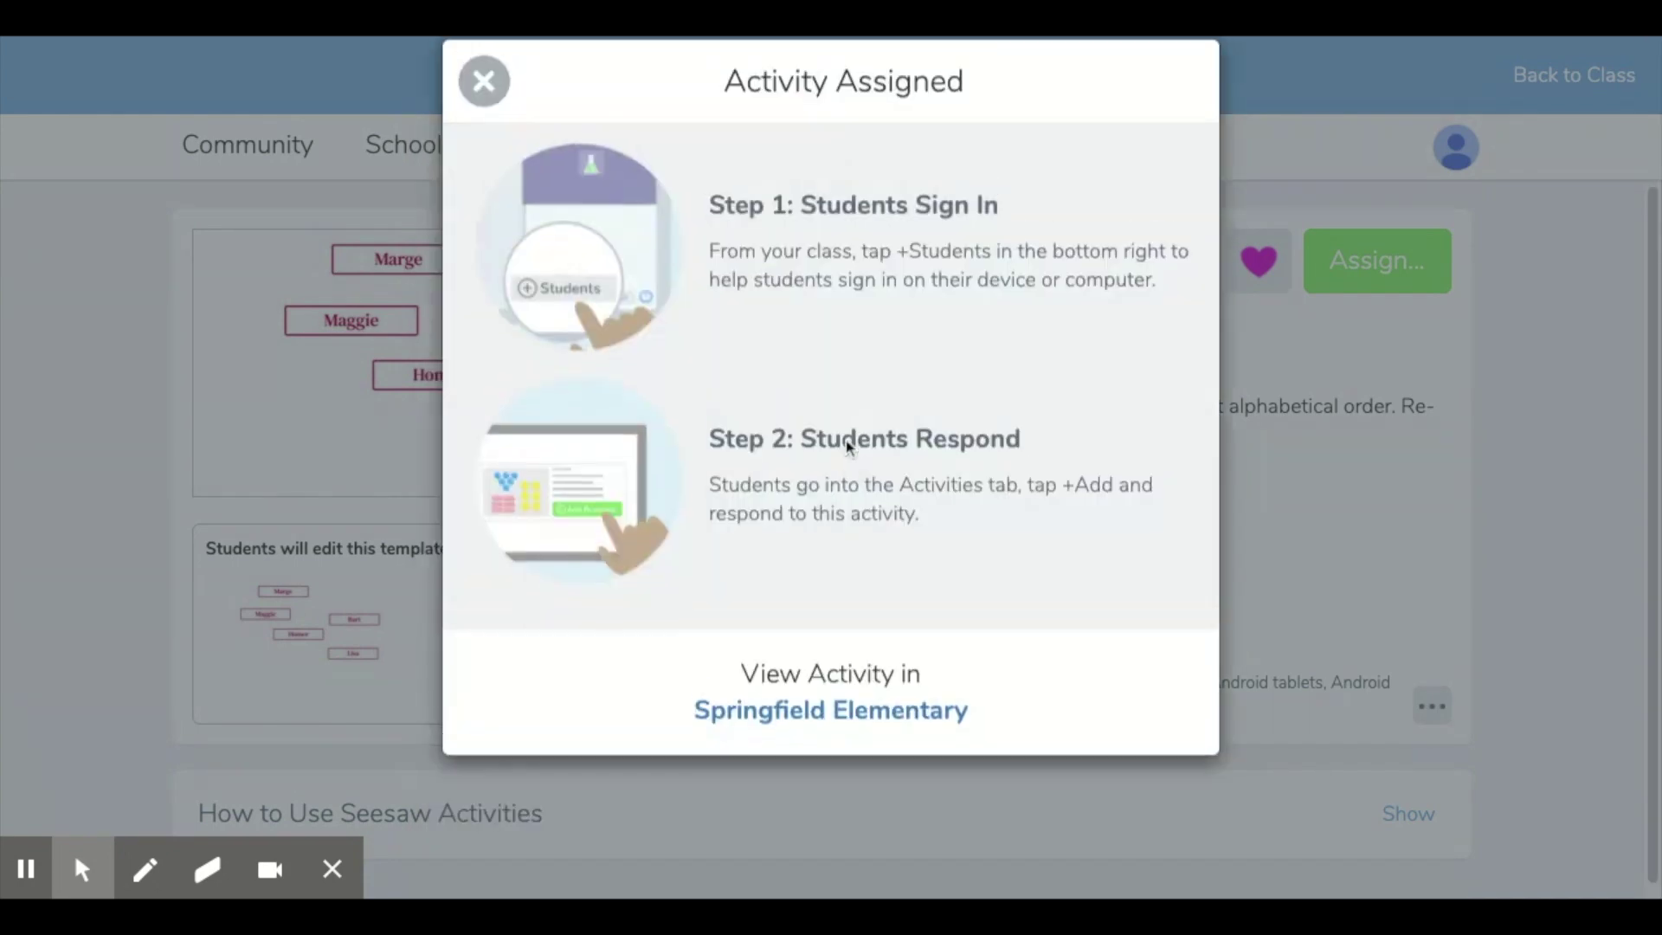
click(484, 118)
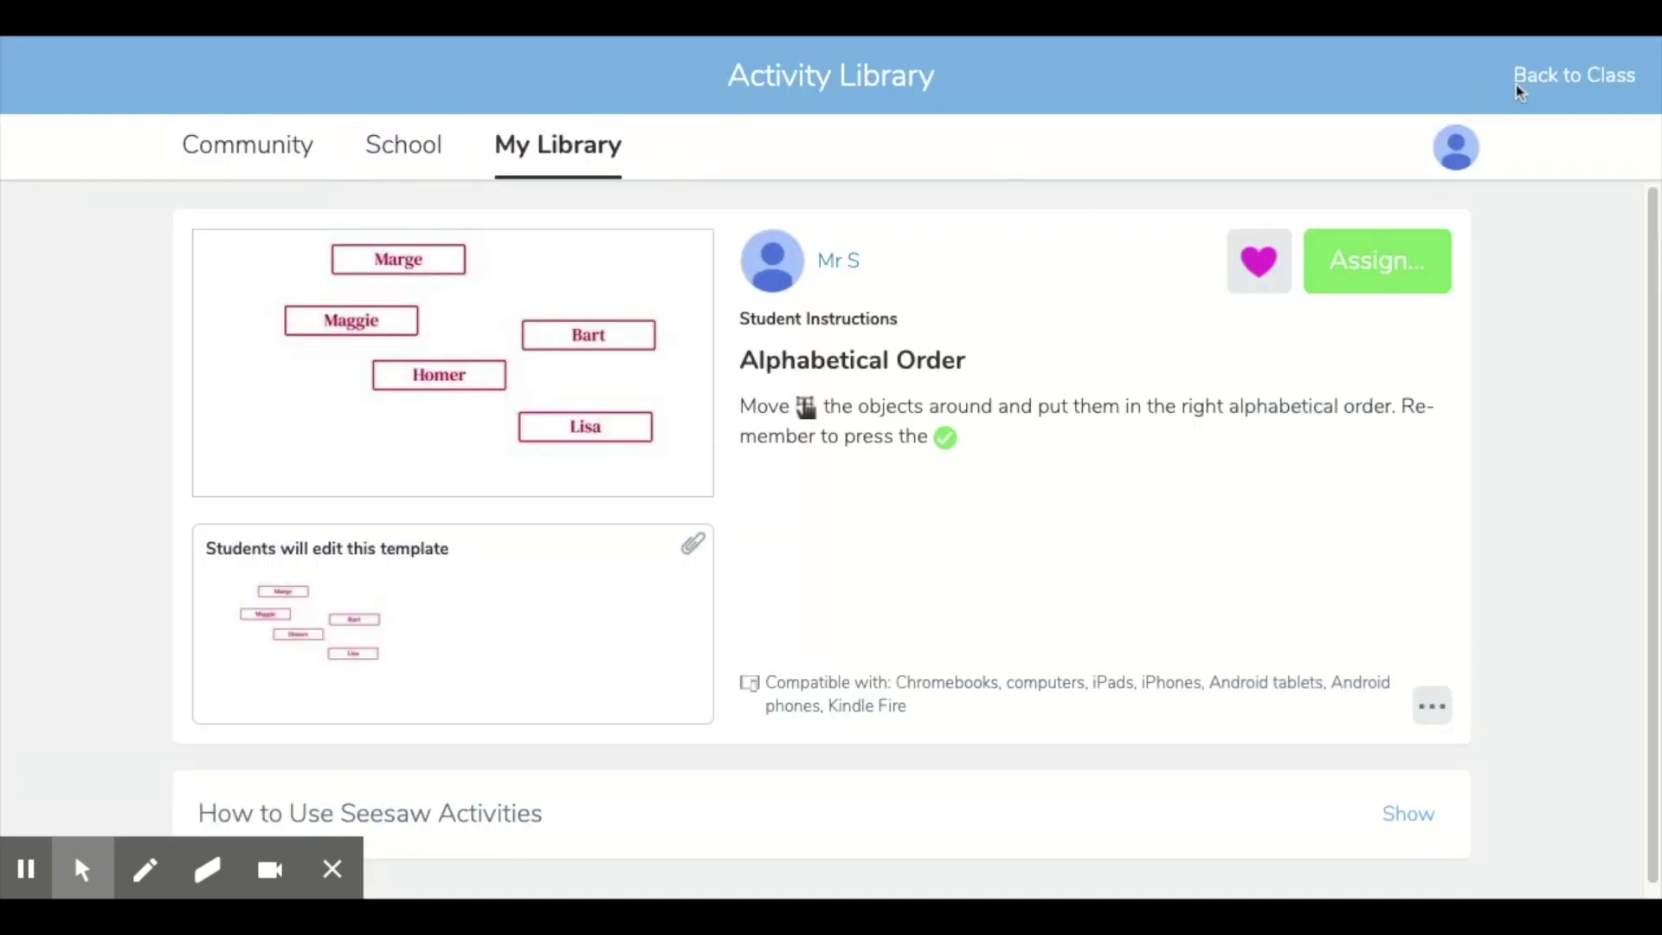
click(1565, 78)
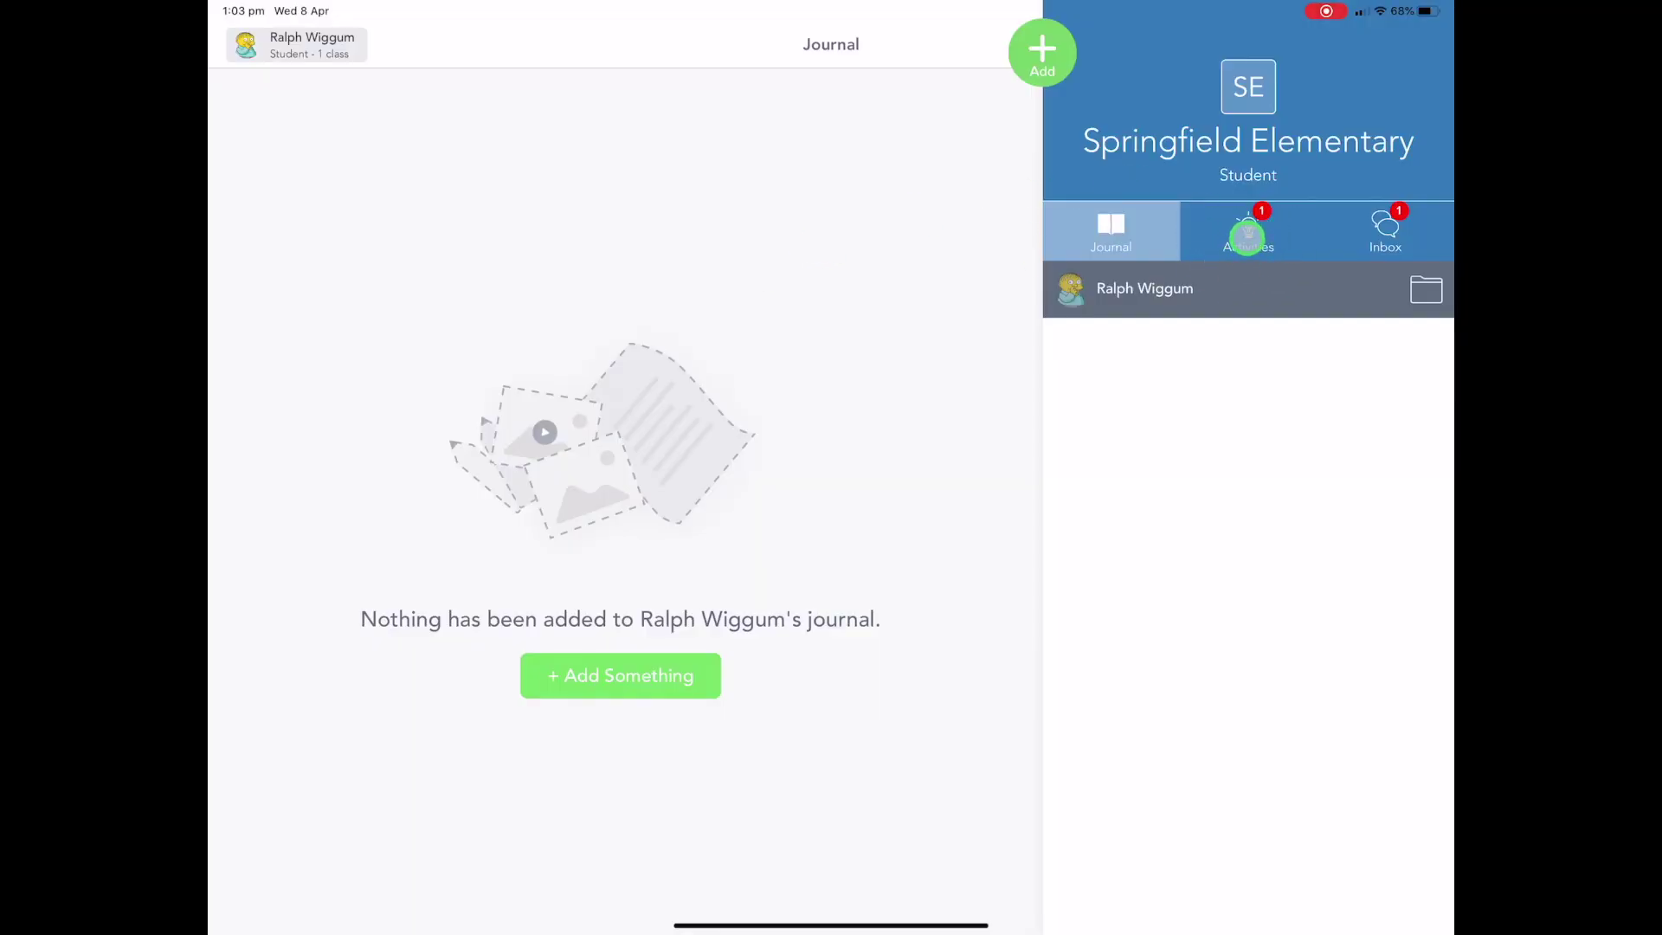
From the student's Activities list, start a response to the Alphabetical Order activity
click(1247, 234)
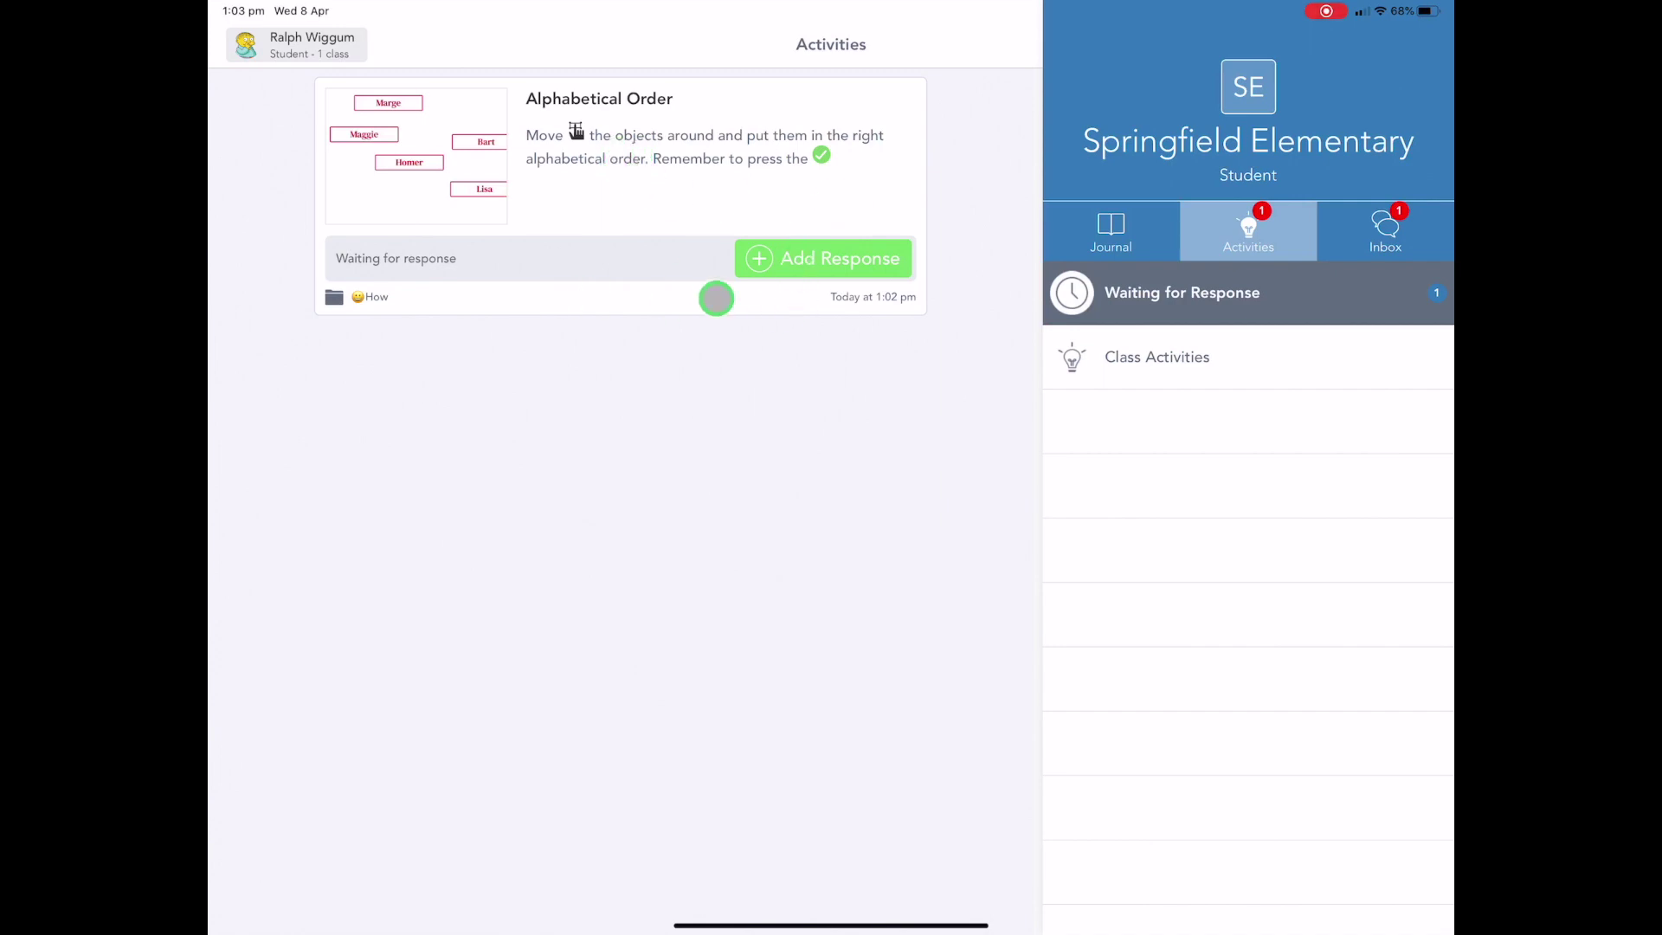
click(790, 252)
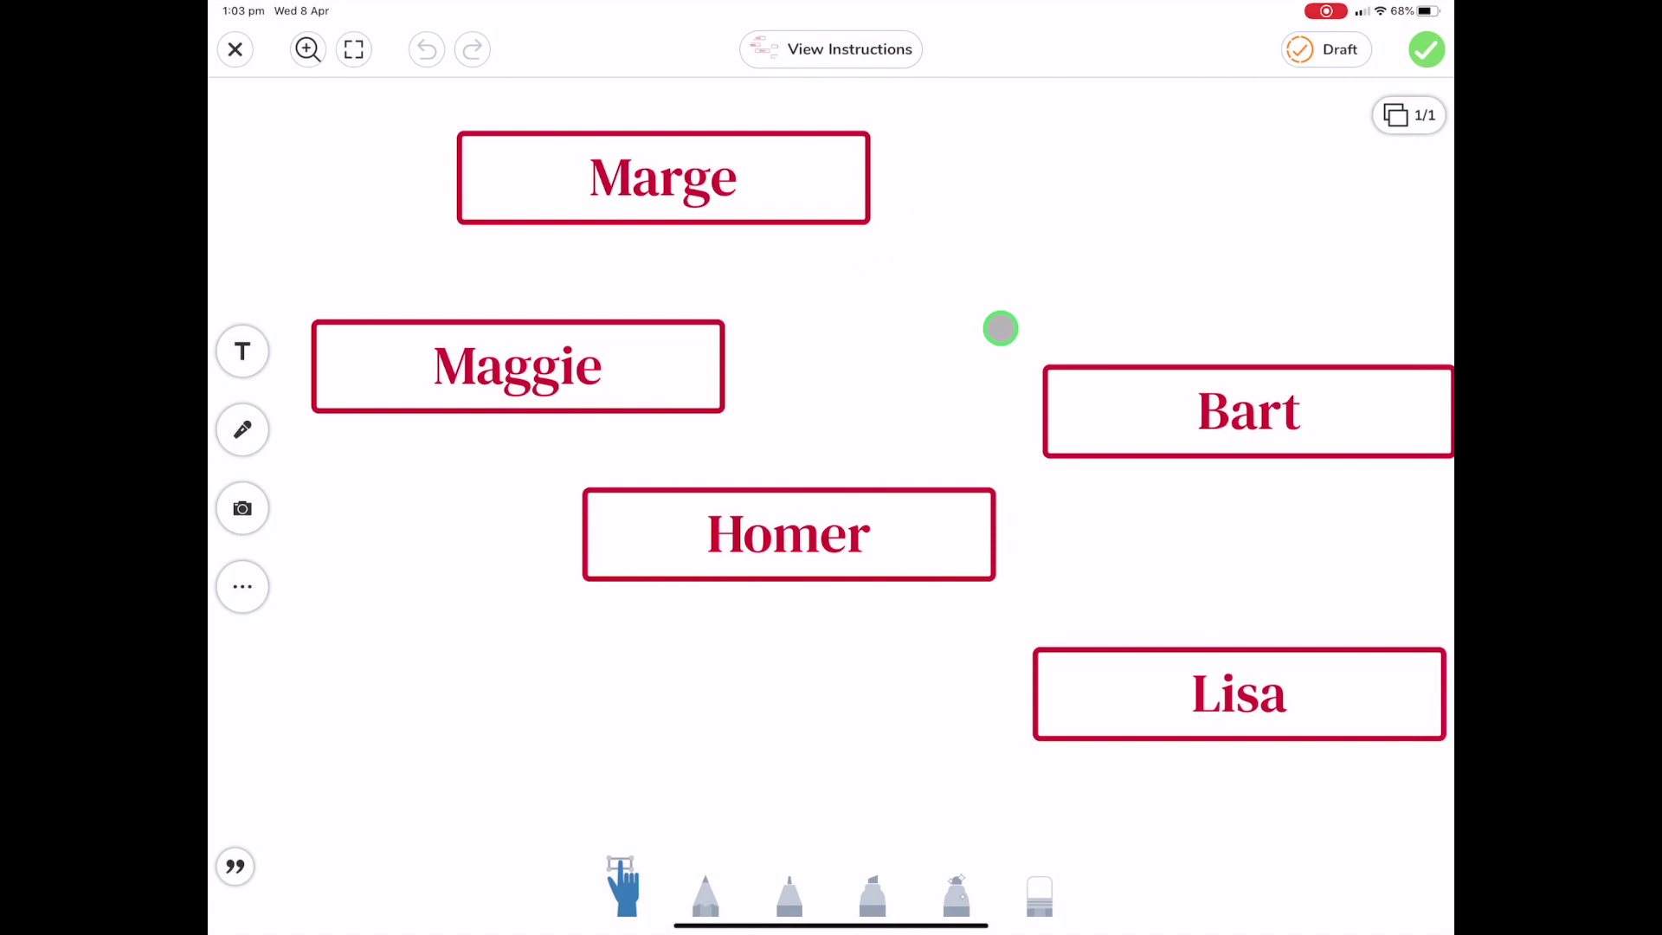
click(857, 48)
click(859, 52)
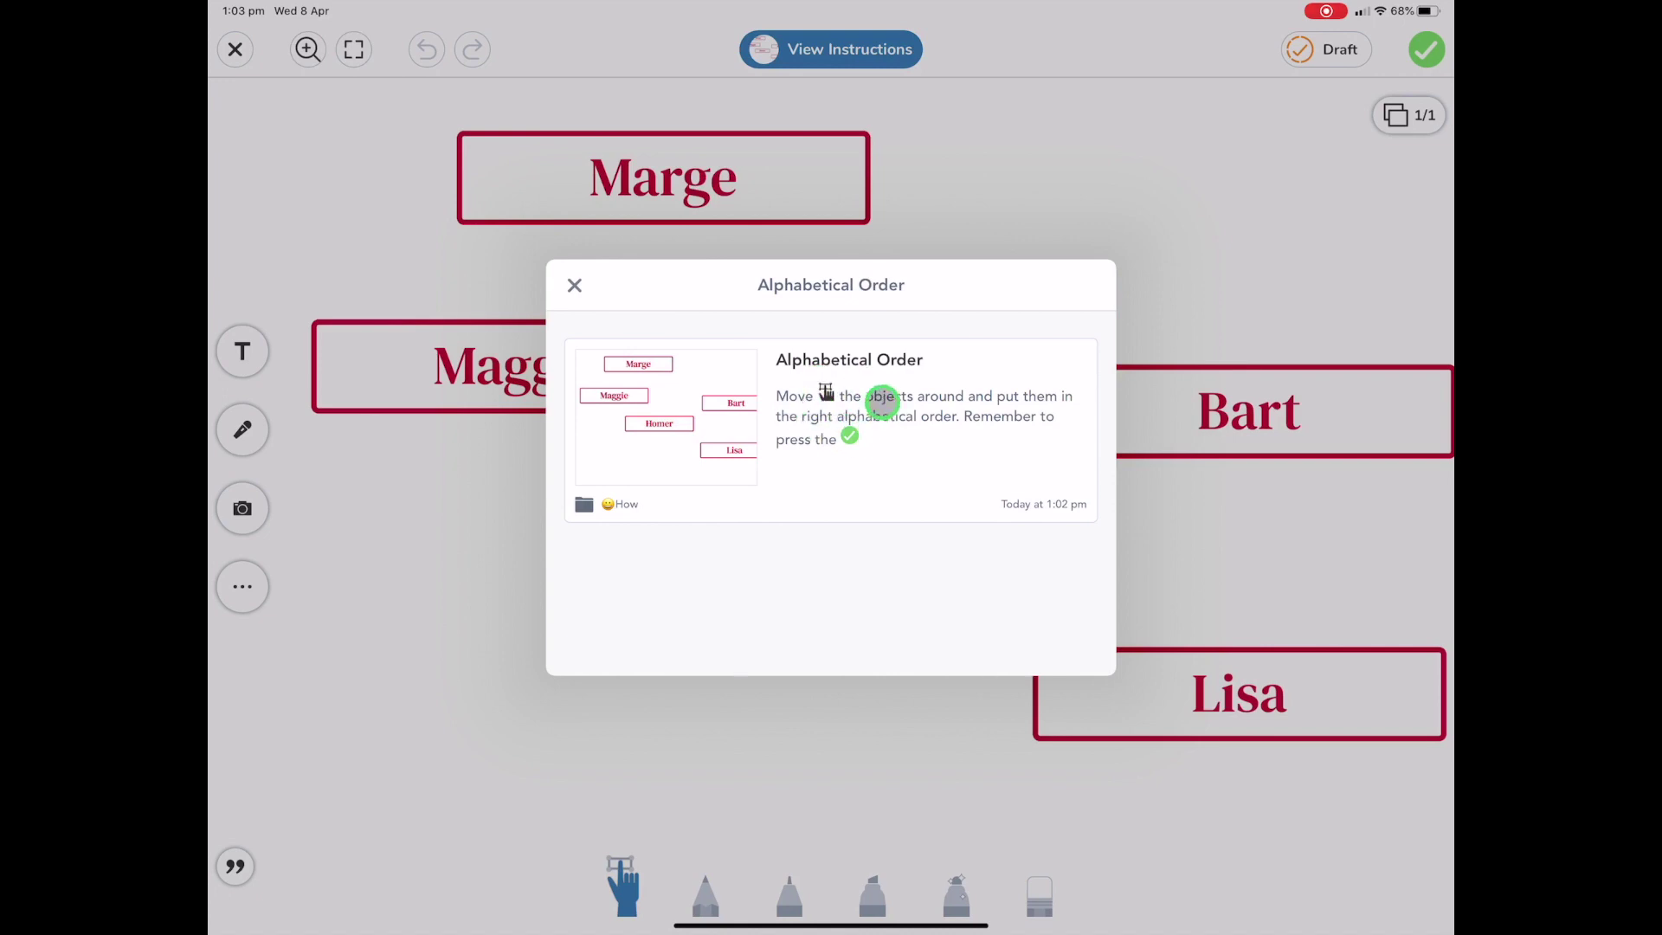
click(574, 289)
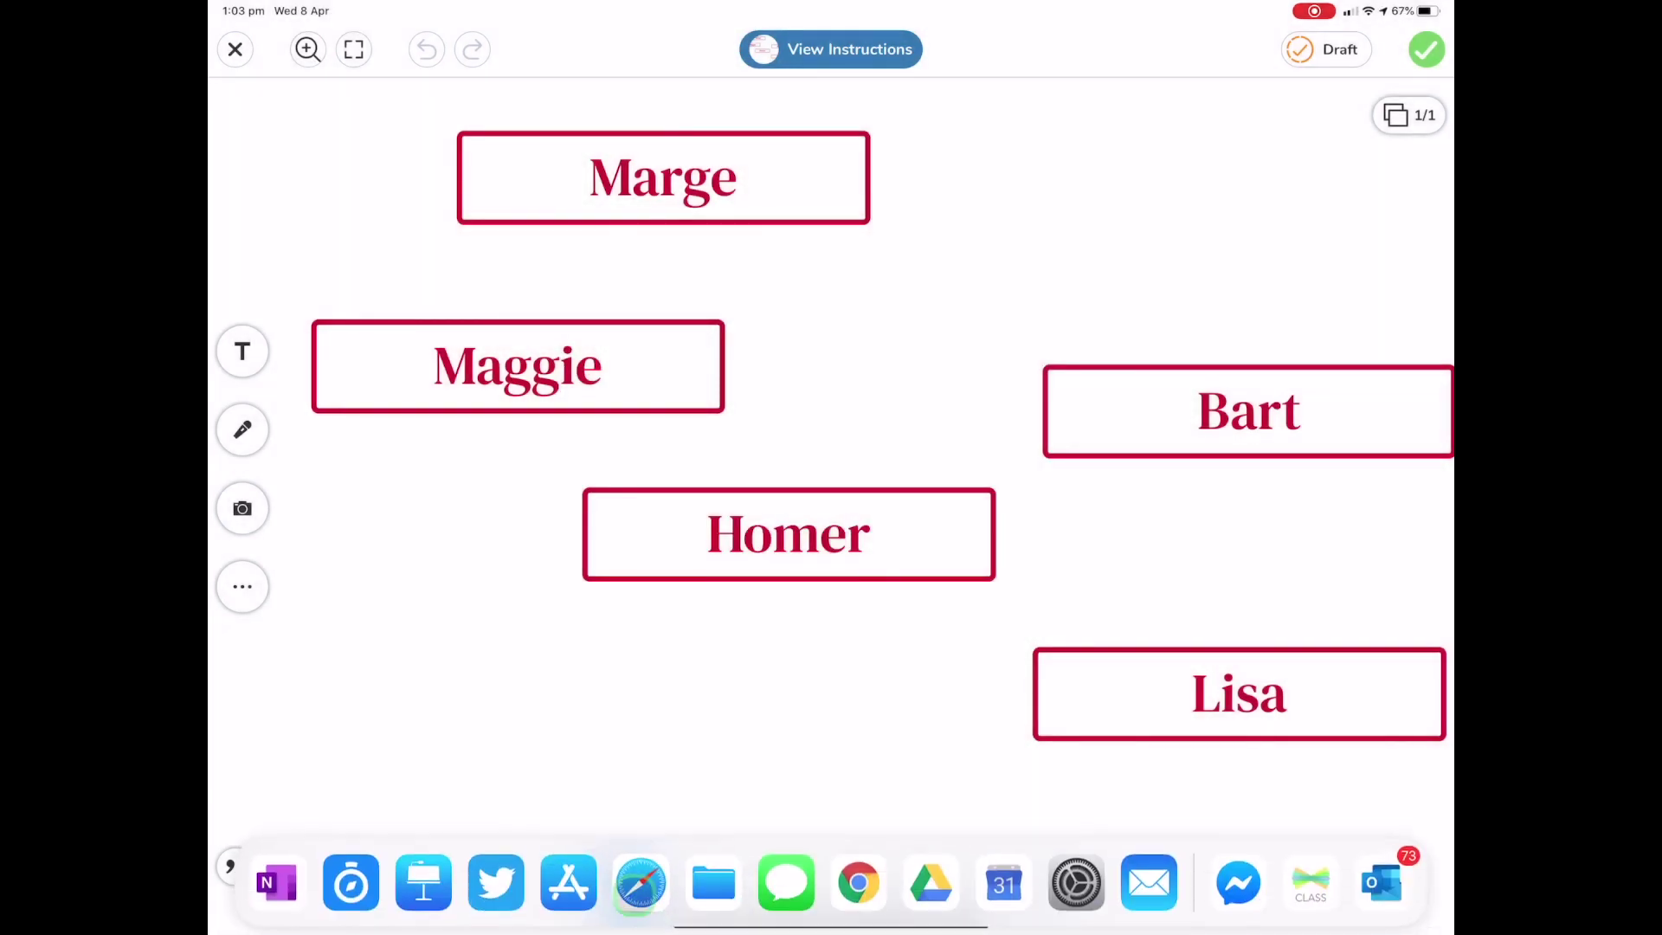
Stack the name boxes as Bart, Homer, Lisa, Maggie, Marge and submit the response
click(649, 185)
drag(603, 182, 708, 279)
drag(1224, 438, 838, 145)
drag(838, 282, 1063, 415)
drag(794, 505, 844, 224)
drag(943, 375, 816, 478)
drag(611, 351, 891, 621)
drag(946, 528, 839, 791)
drag(1115, 698, 702, 360)
drag(832, 731, 865, 501)
drag(872, 756, 945, 638)
click(1407, 41)
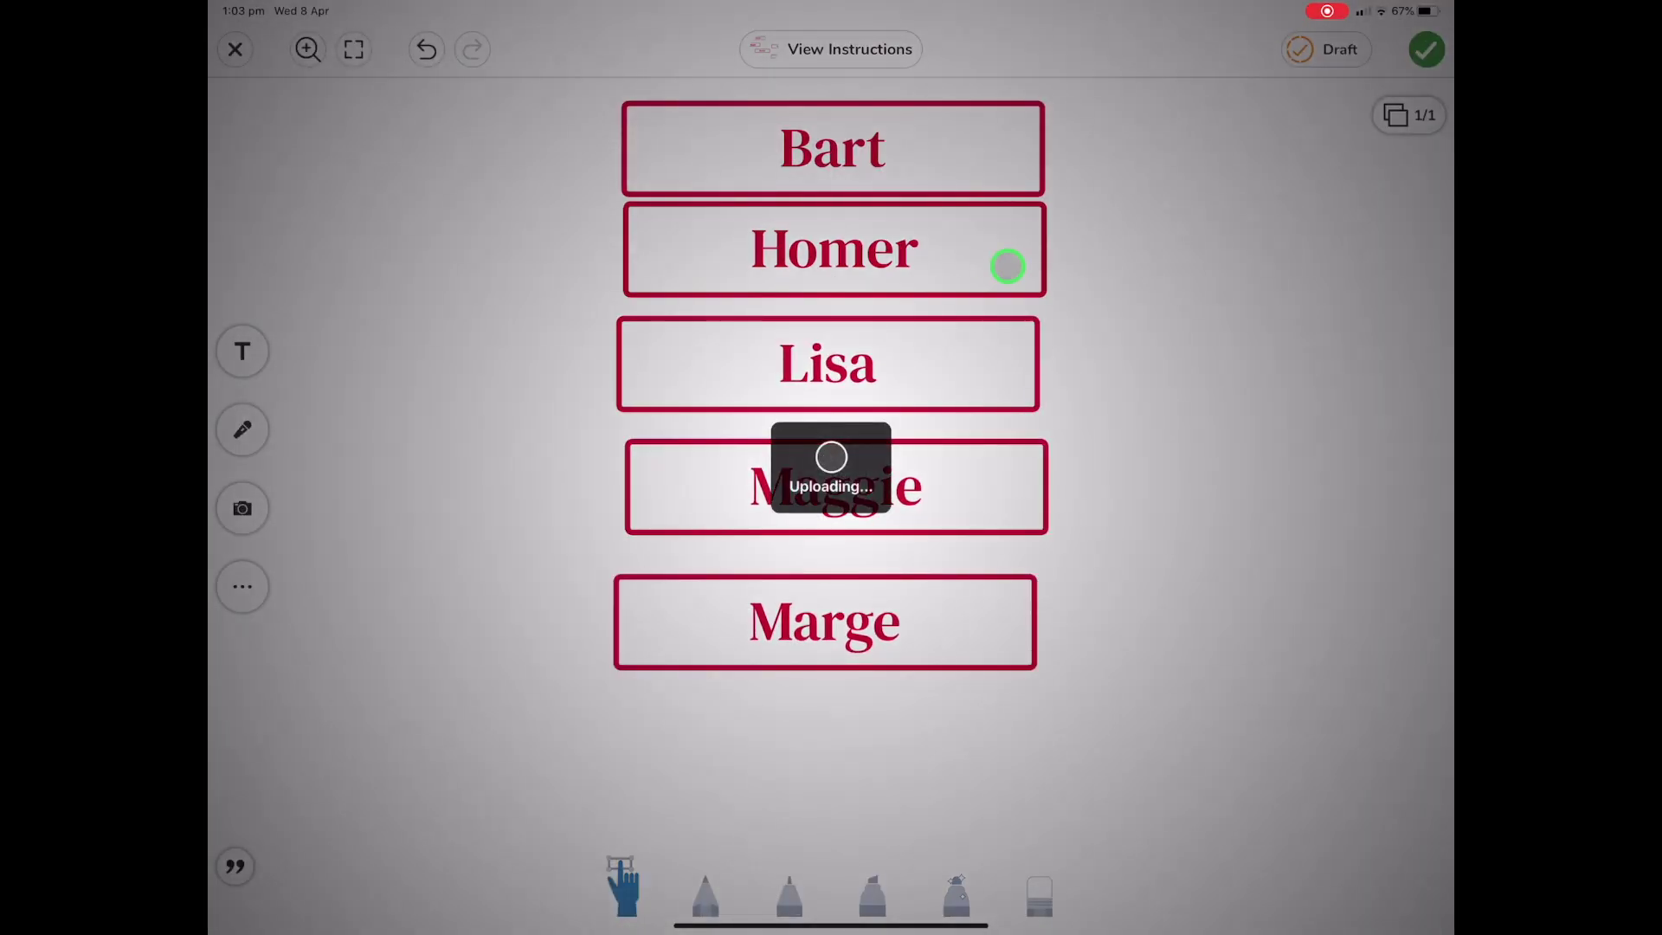